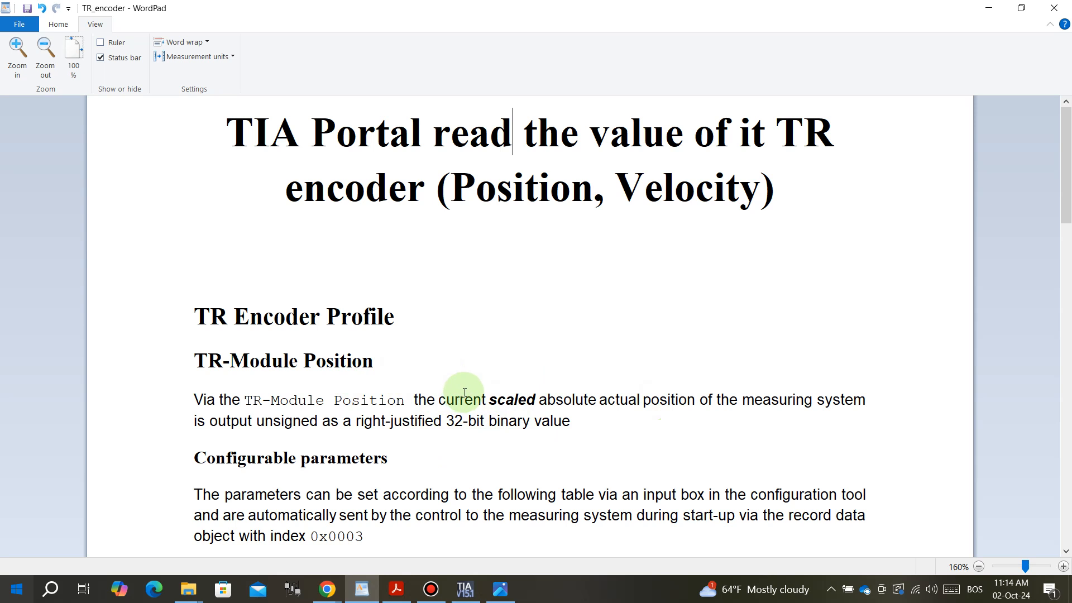
Step: Switch to Chrome and download the Setup-File (MUL) from the downloads of the TR-Electronic CMV582M encoder page
click(327, 589)
click(393, 519)
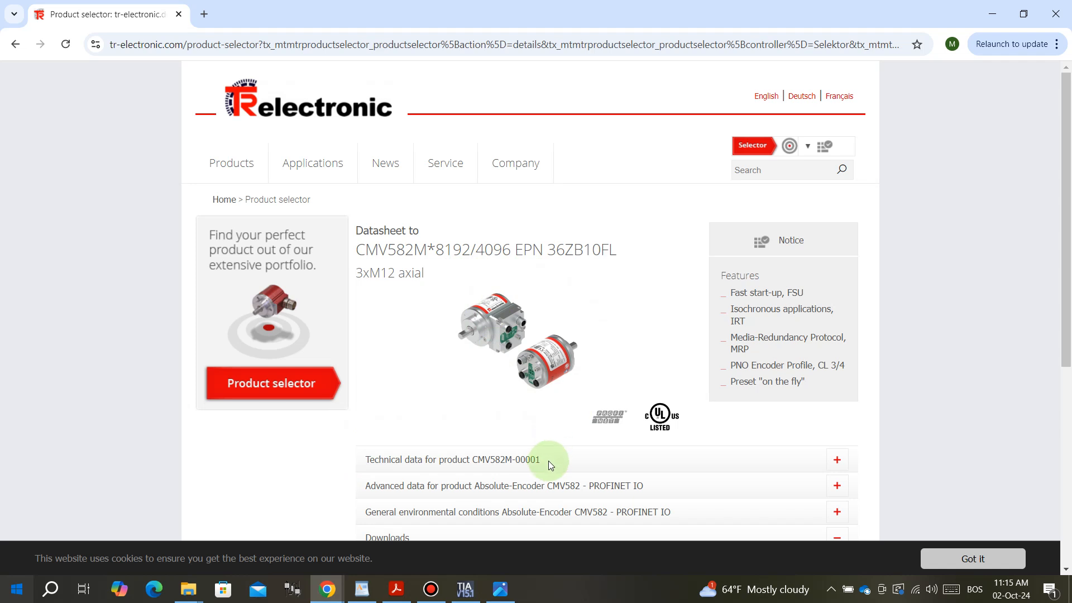
scroll(502, 386, down, 3)
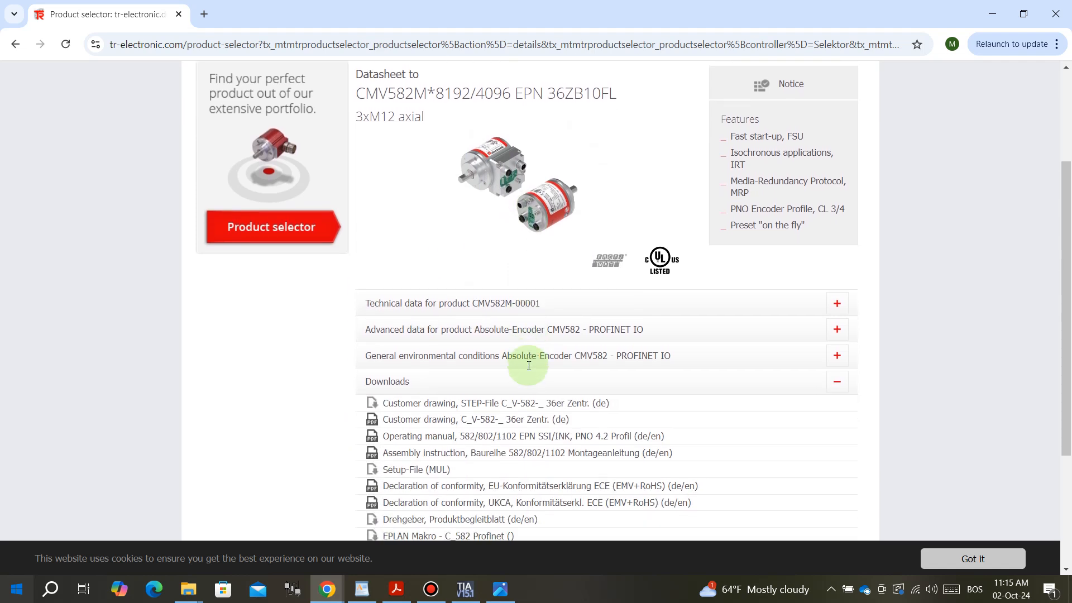
scroll(529, 366, down, 2)
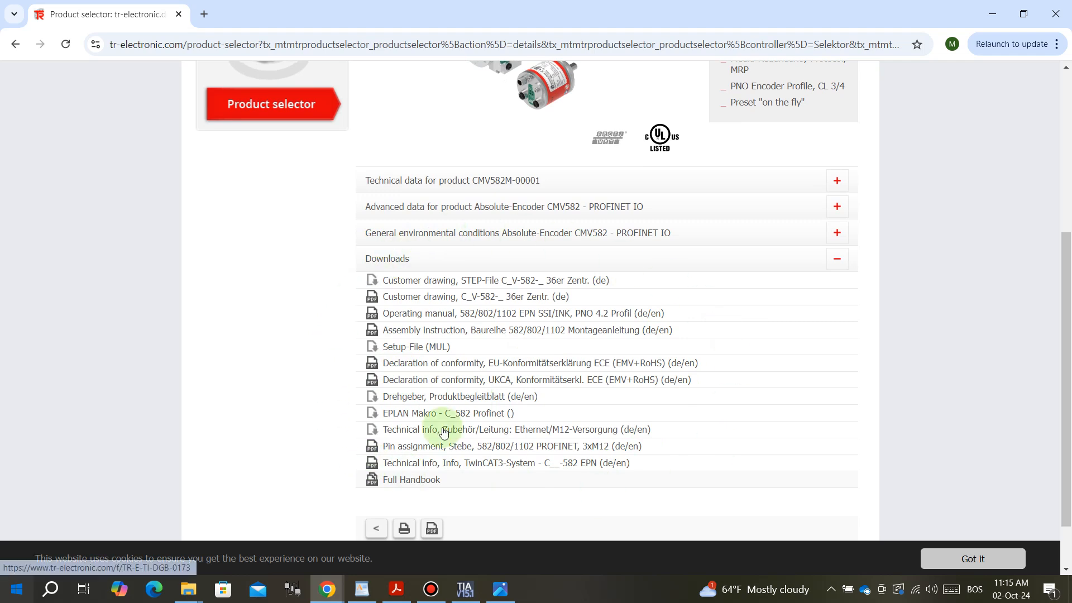
click(416, 349)
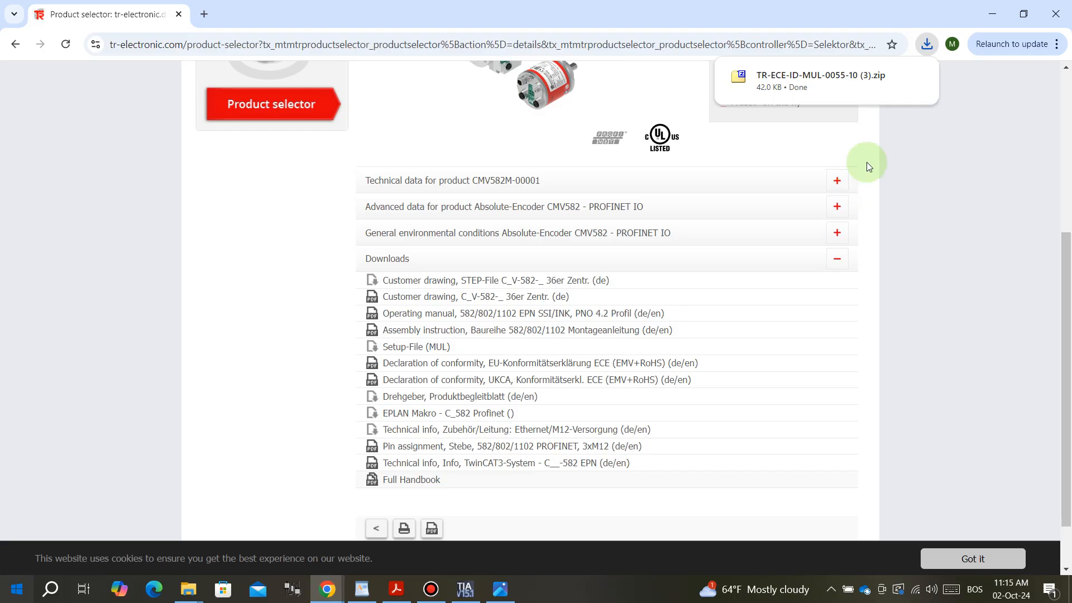
Step: Extract the downloaded TR-ECE-ID-MUL-0055-10 (3) archive into the Downloads folder with 7-Zip, replacing all existing files, and close the folder
click(891, 78)
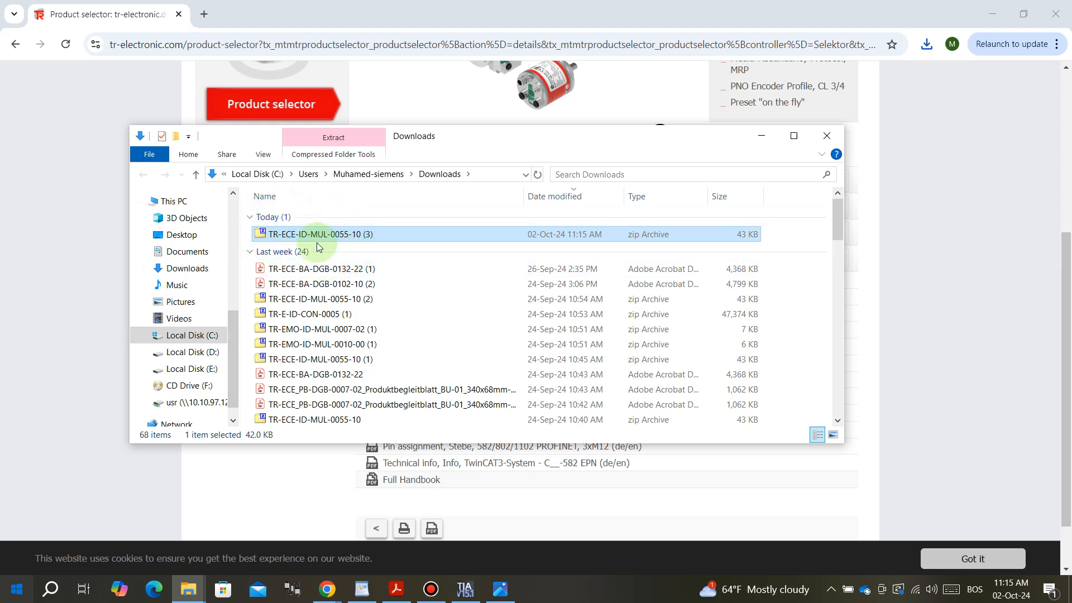
right_click(303, 234)
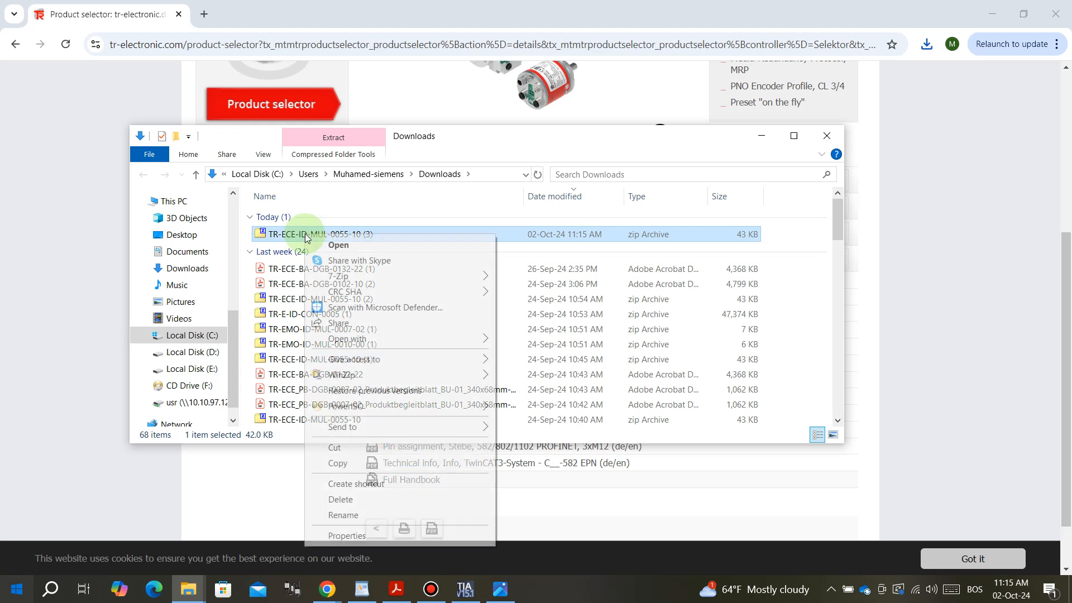
mouse_move(341, 275)
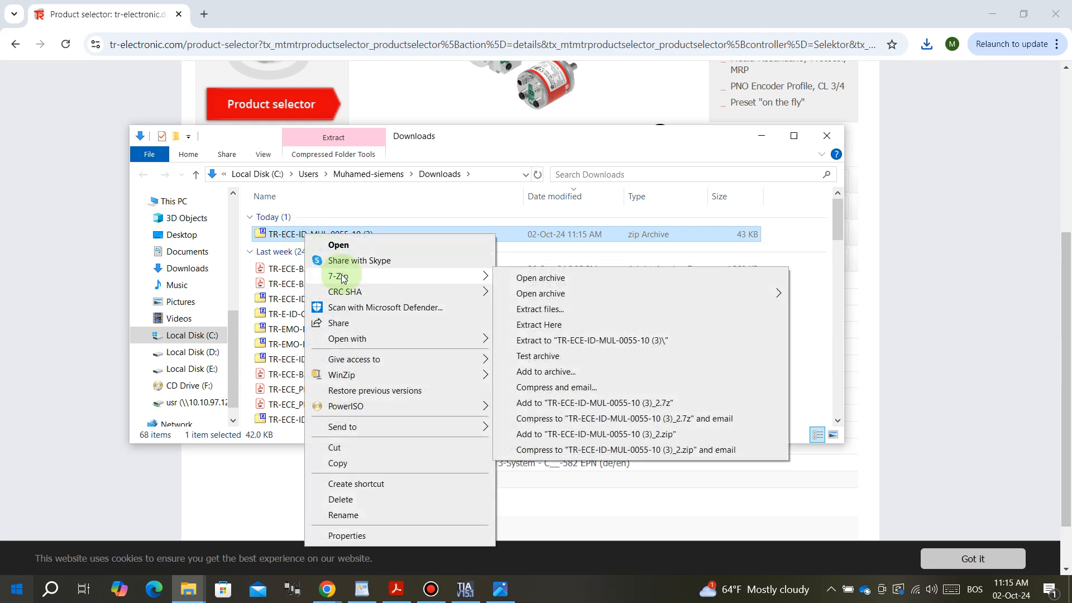
click(541, 324)
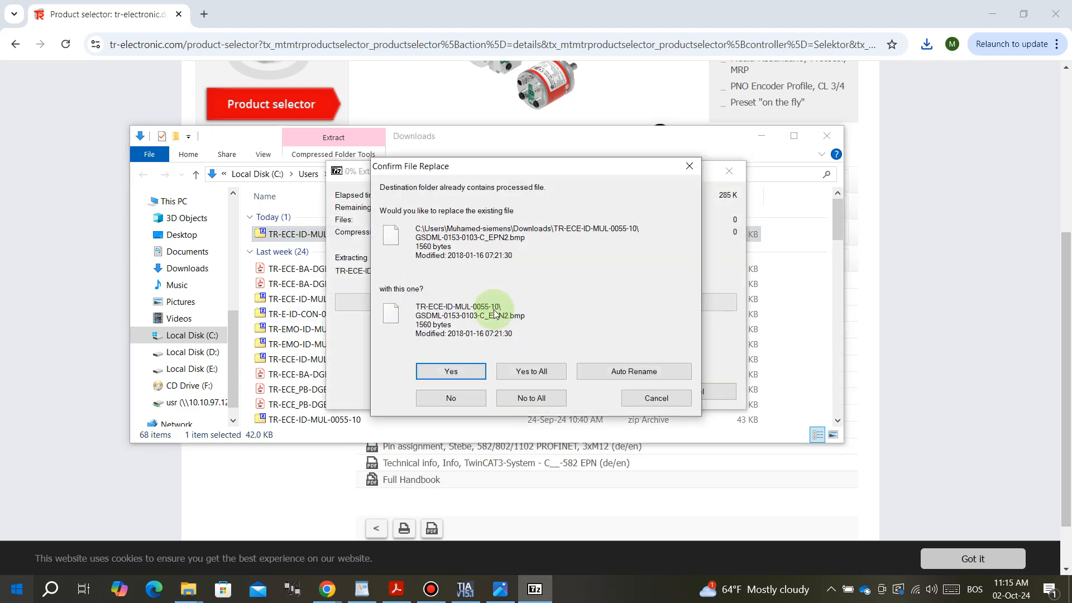
click(522, 369)
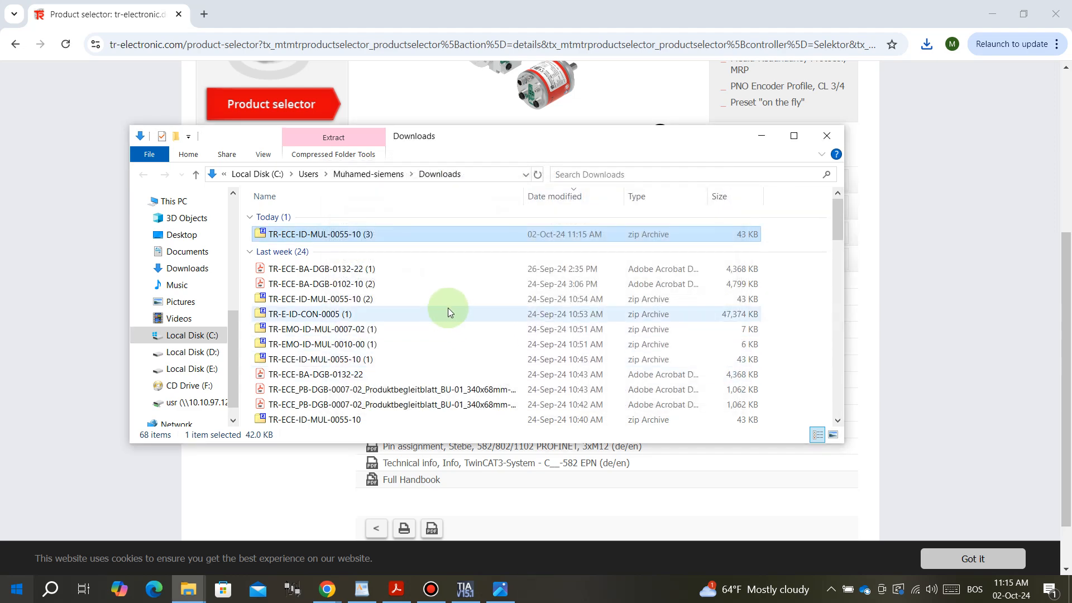
click(827, 136)
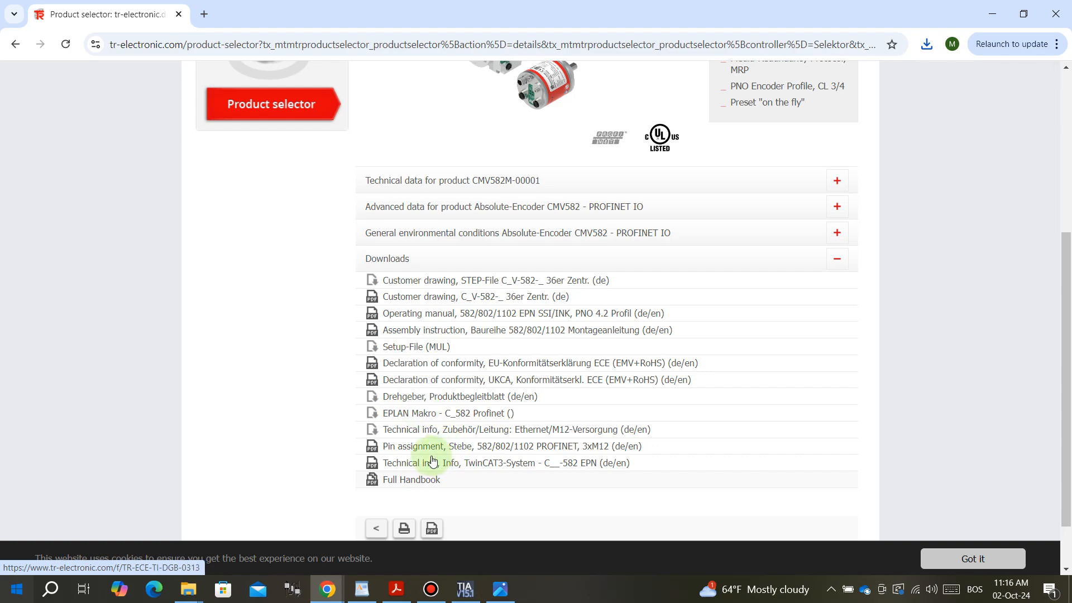
Step: Switch to TIA Portal and set the source path for managing general station description files to the TR-ECE-ID-MUL-0055-10 folder in Downloads
click(464, 590)
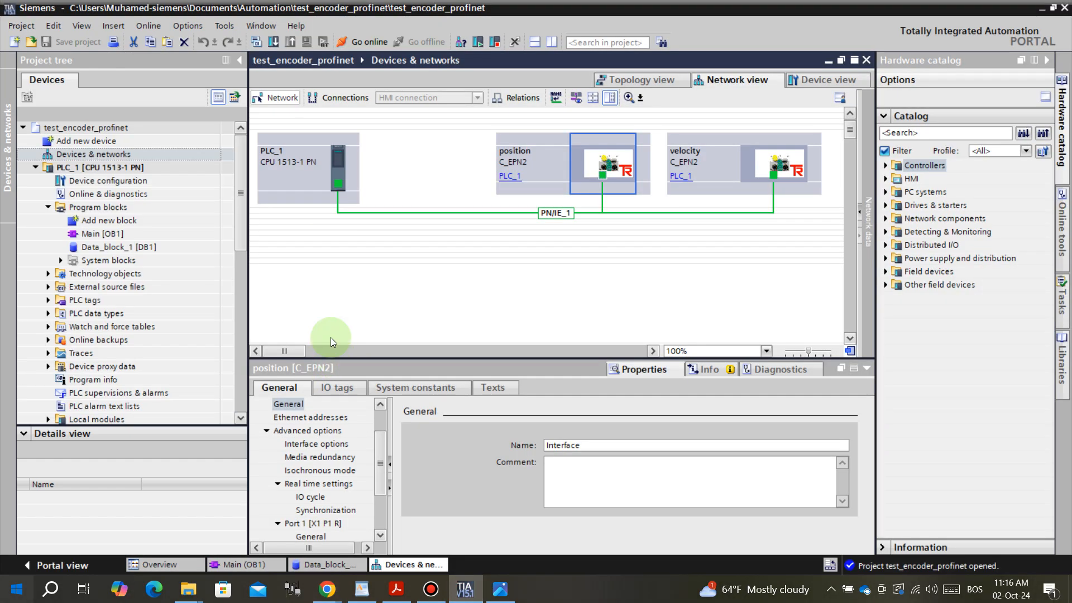
click(193, 28)
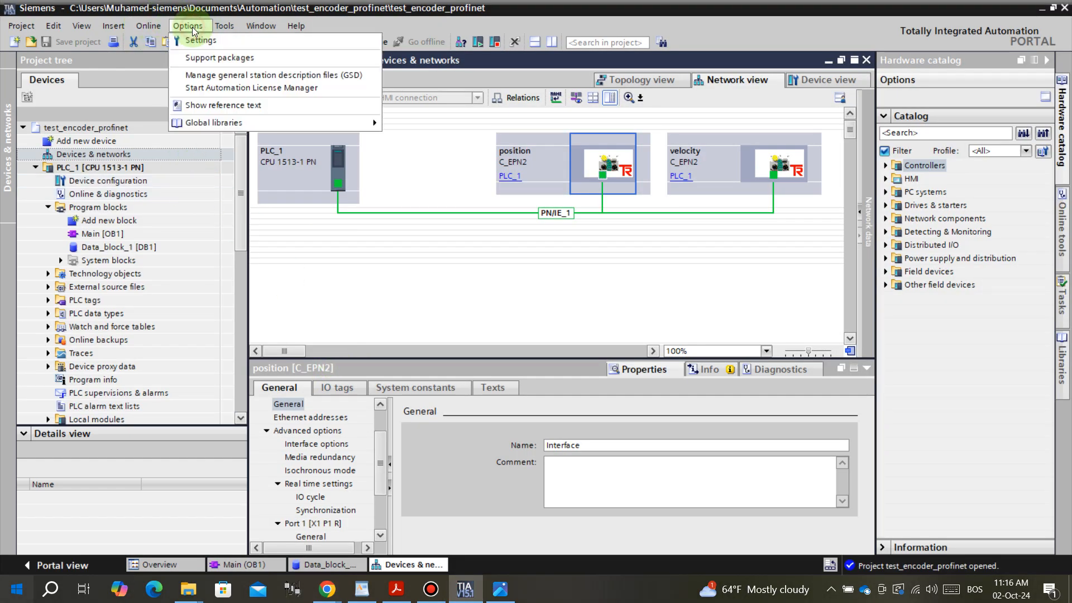
click(214, 75)
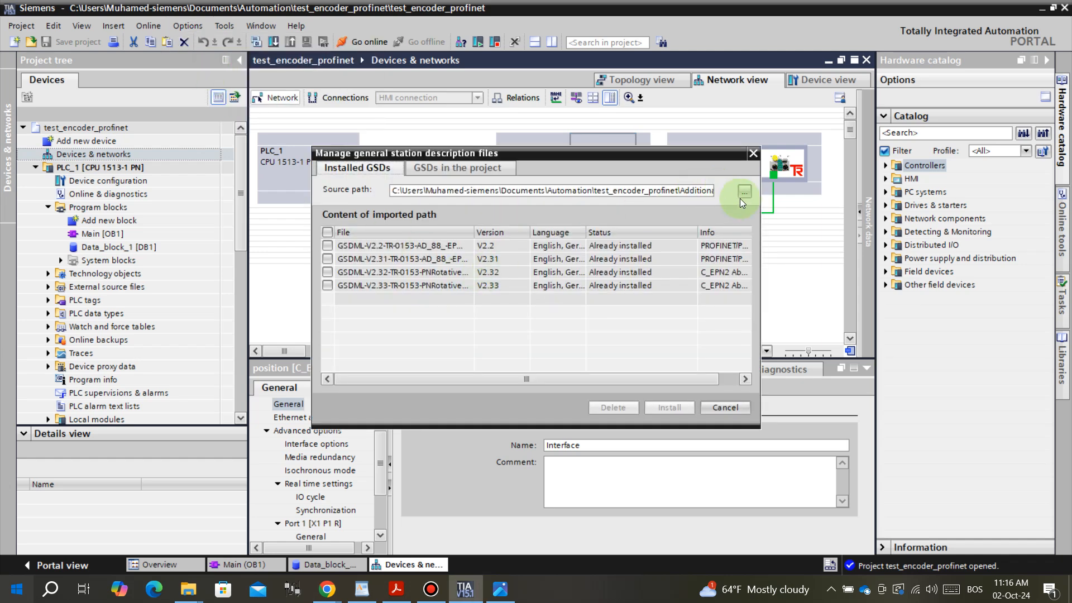
click(743, 193)
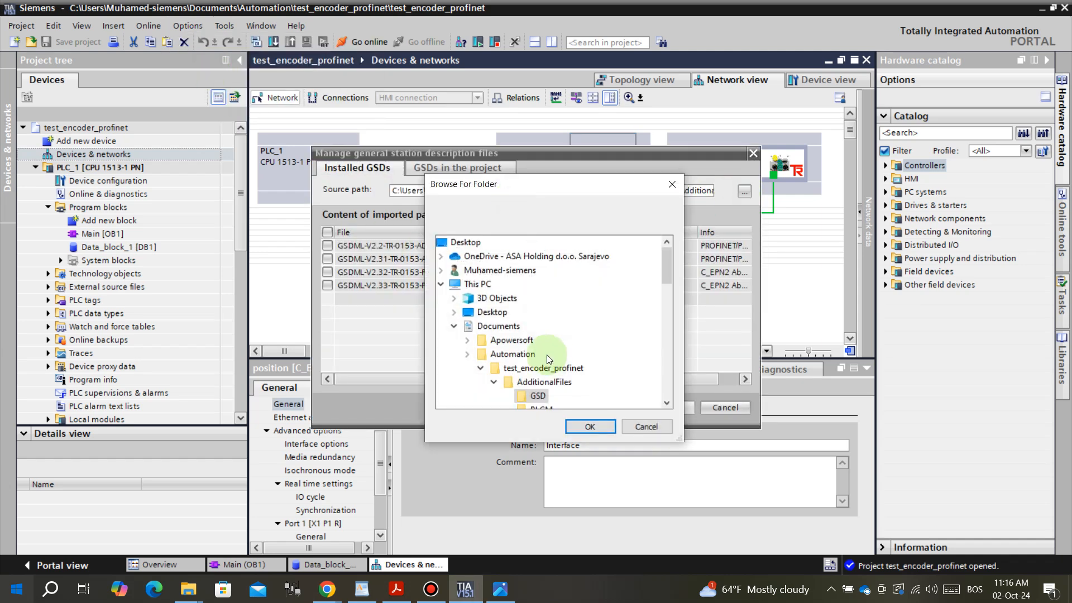
click(453, 327)
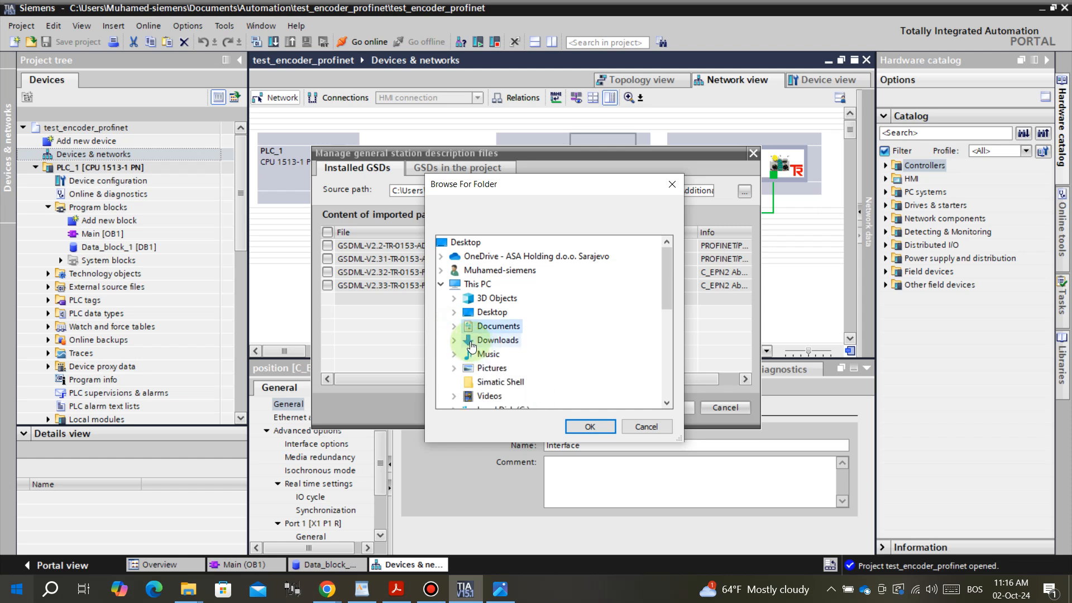
click(454, 339)
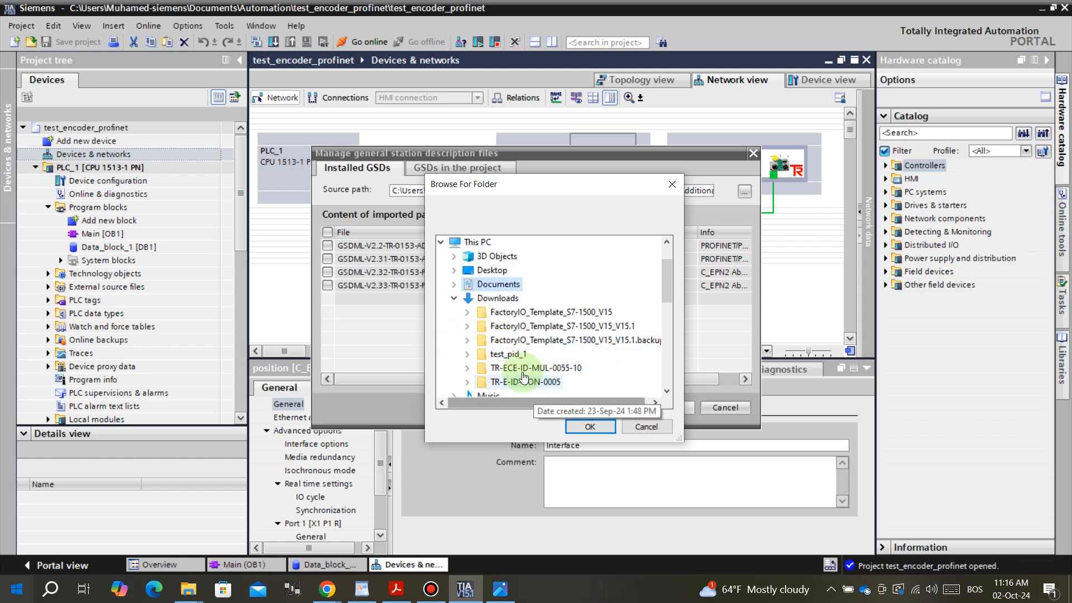
click(466, 369)
double_click(536, 368)
click(578, 428)
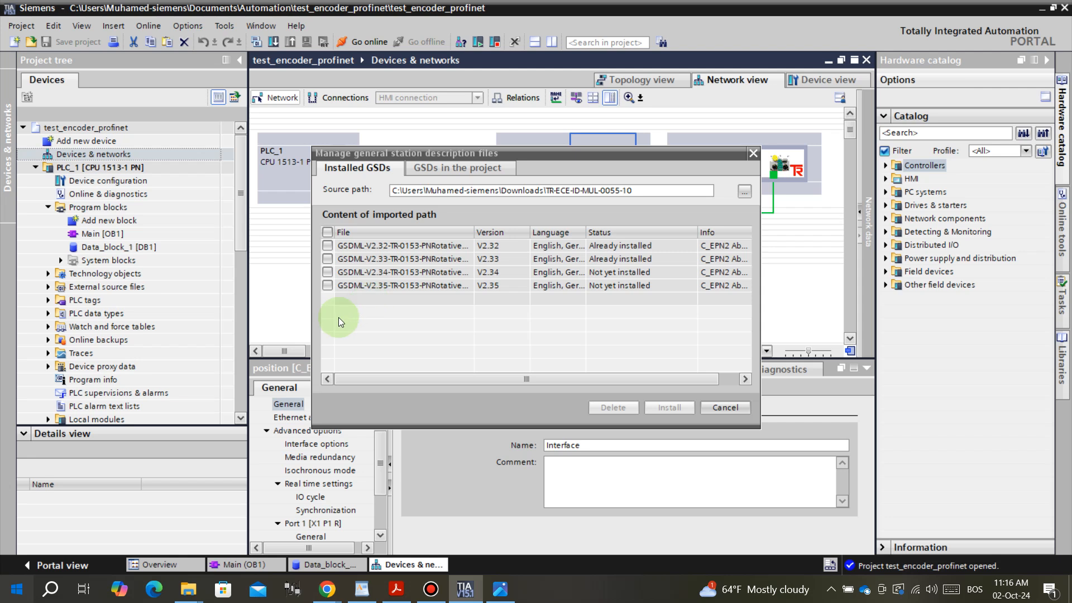
Step: Install the GSDML-V2.34 TR-0153 PNRotative file and close the installation result
click(327, 272)
click(665, 406)
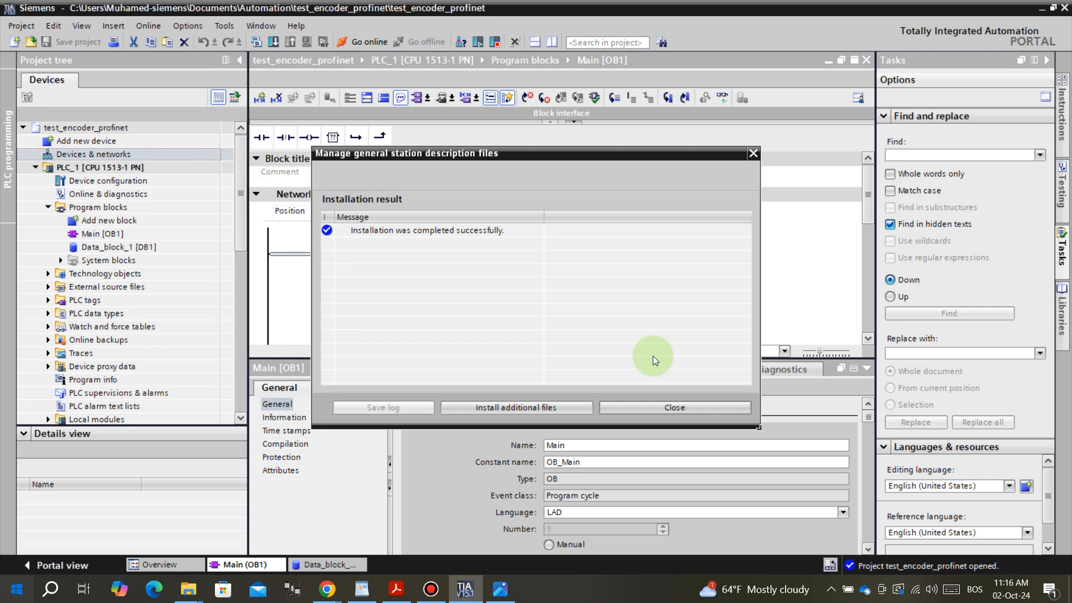
click(681, 410)
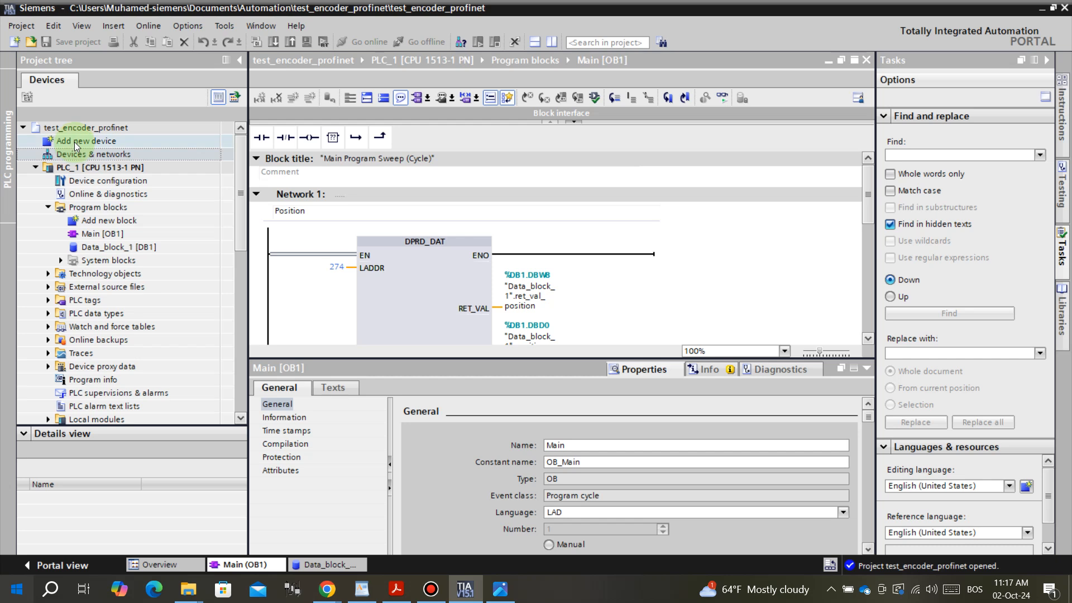
Step: Open the project's Devices & networks and locate the C_EPN2 encoder in the hardware catalog under PROFINET IO encoders, TR-Electronic GmbH, TR Rotative 2
click(92, 154)
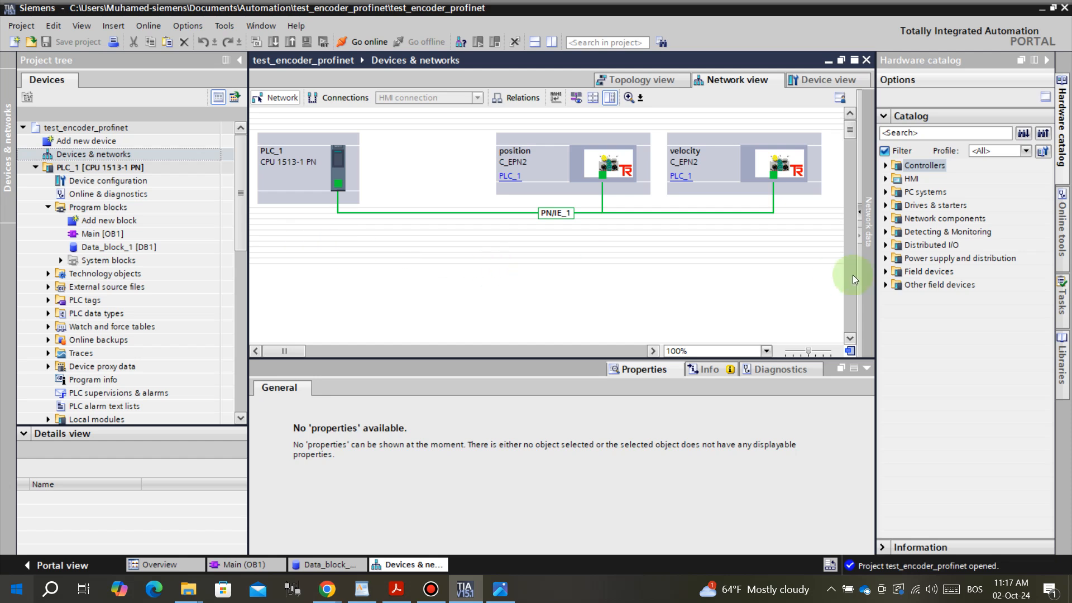
click(885, 285)
click(897, 311)
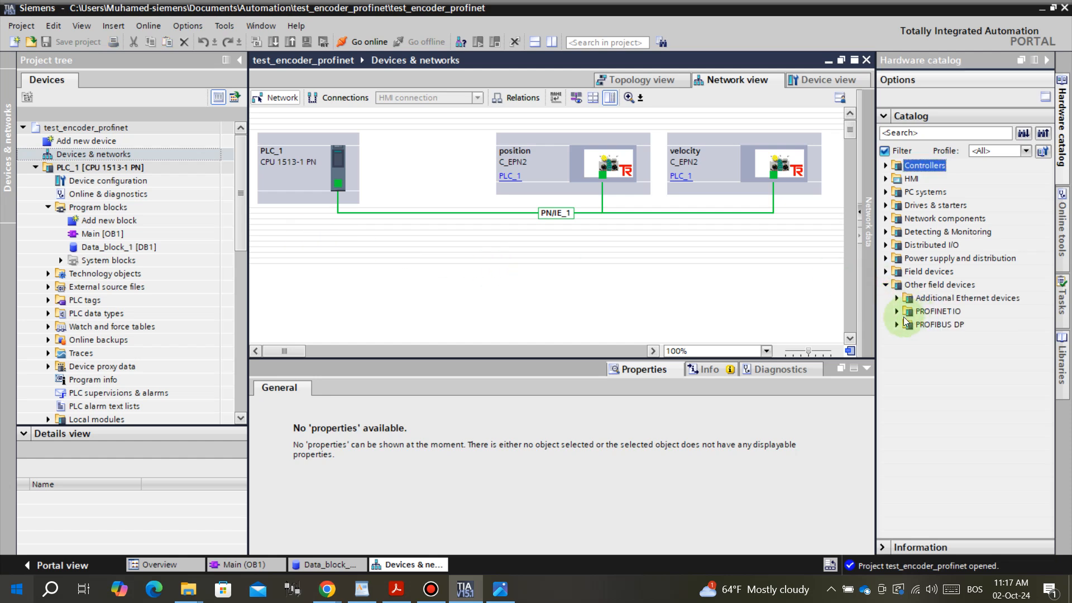
click(908, 338)
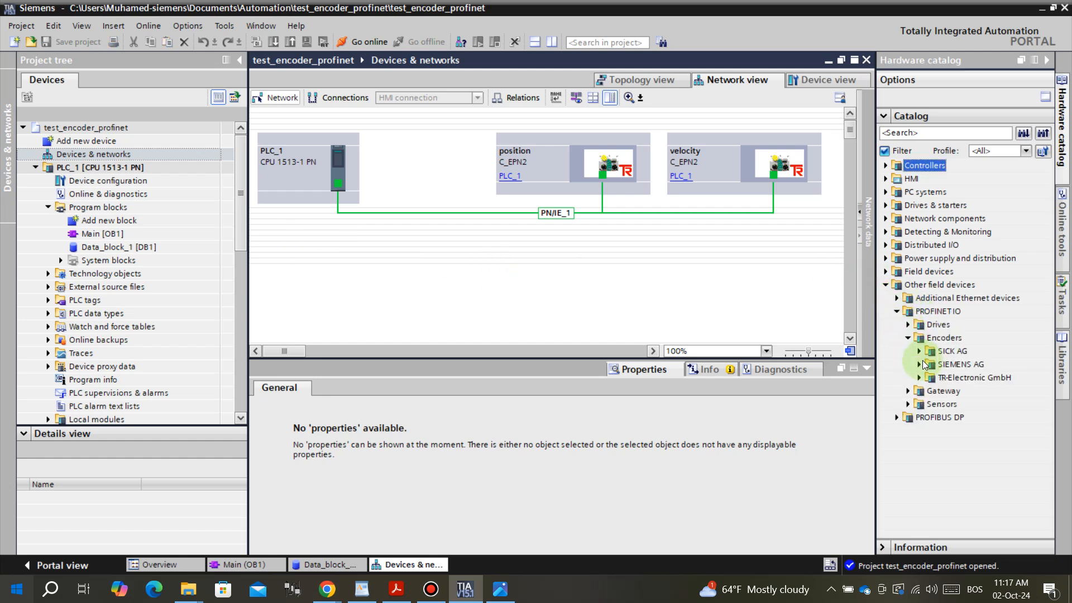
click(919, 377)
click(930, 404)
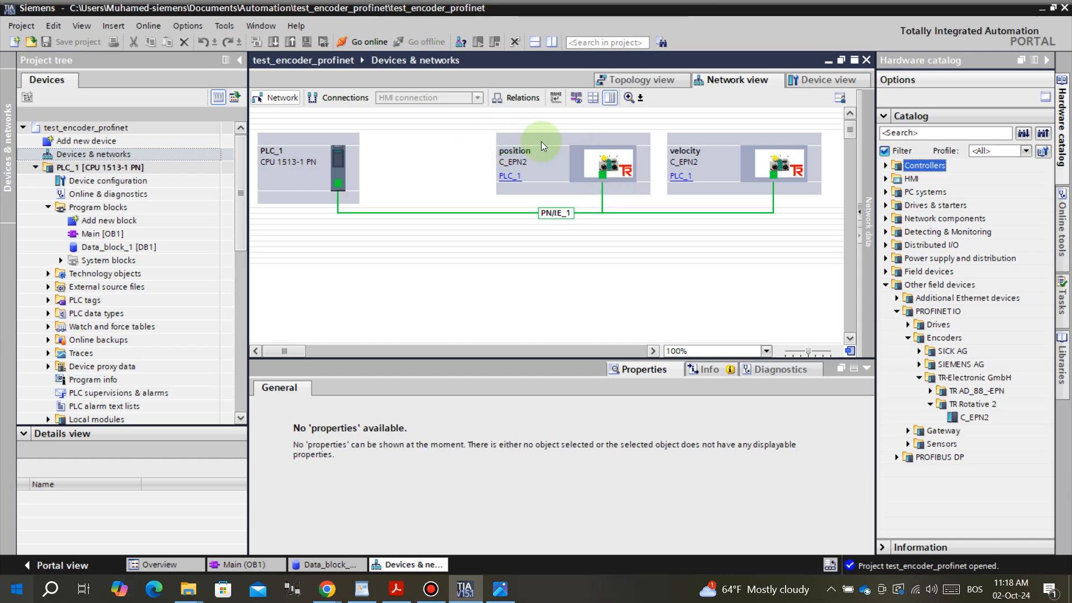
Step: Glance at the TR_encoder notes in WordPad, return to TIA Portal and show the position [C_EPN2] encoder in the device view
click(369, 583)
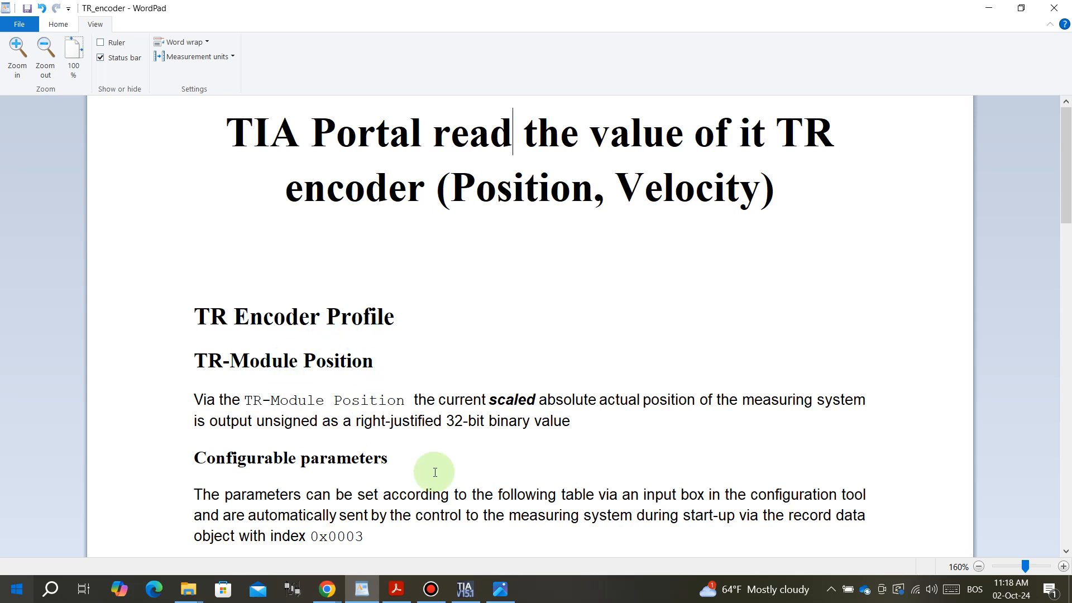
click(465, 589)
click(827, 80)
click(387, 97)
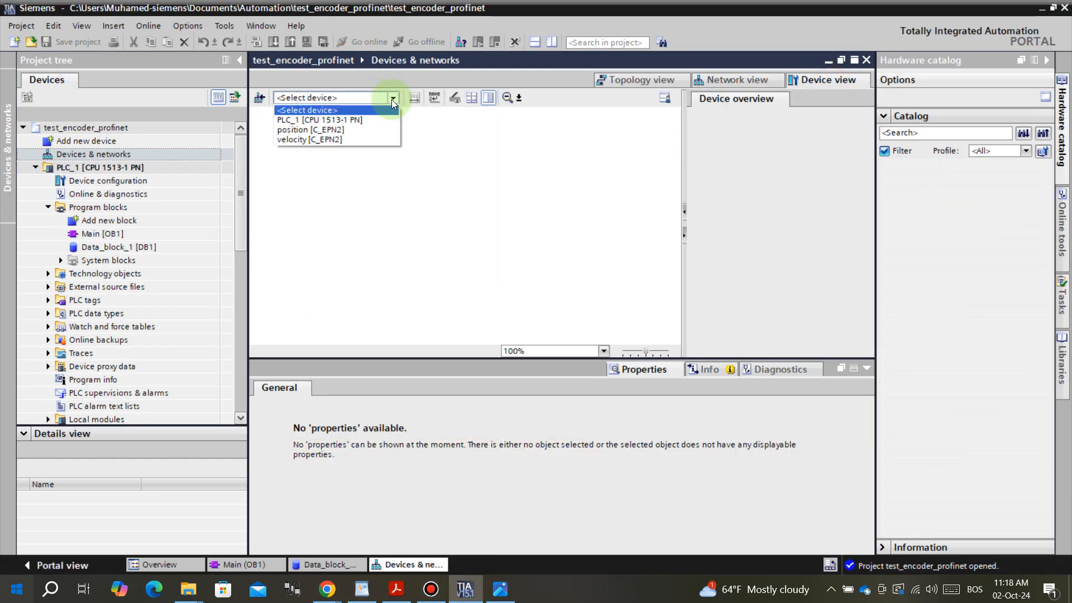
click(342, 131)
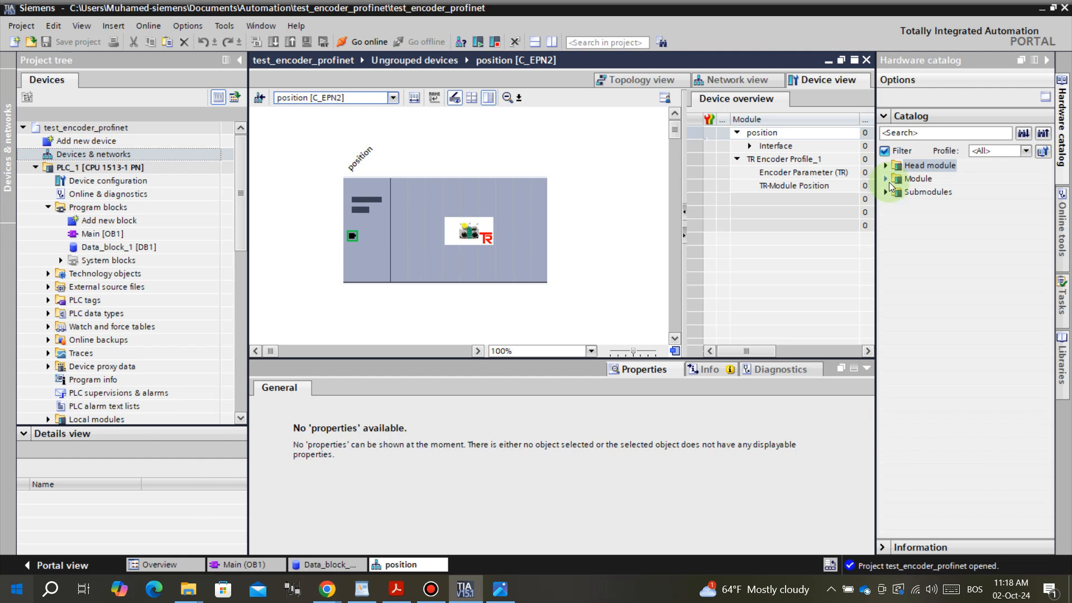
Step: Examine the head module and module entries in the encoder's catalog, select TR Encoder Profile and compare it with the WordPad notes
click(885, 165)
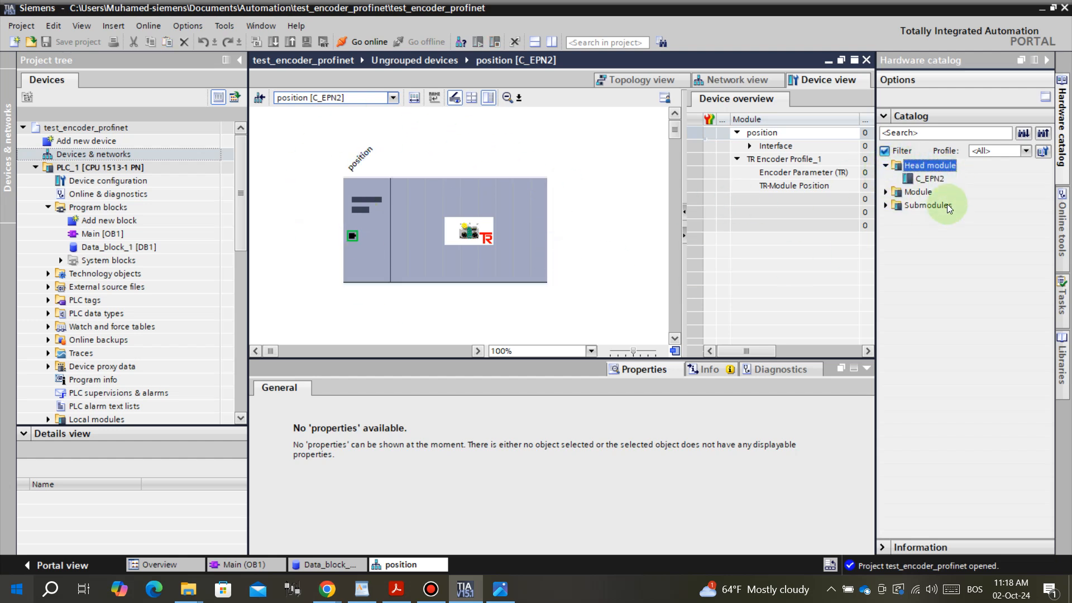
click(885, 192)
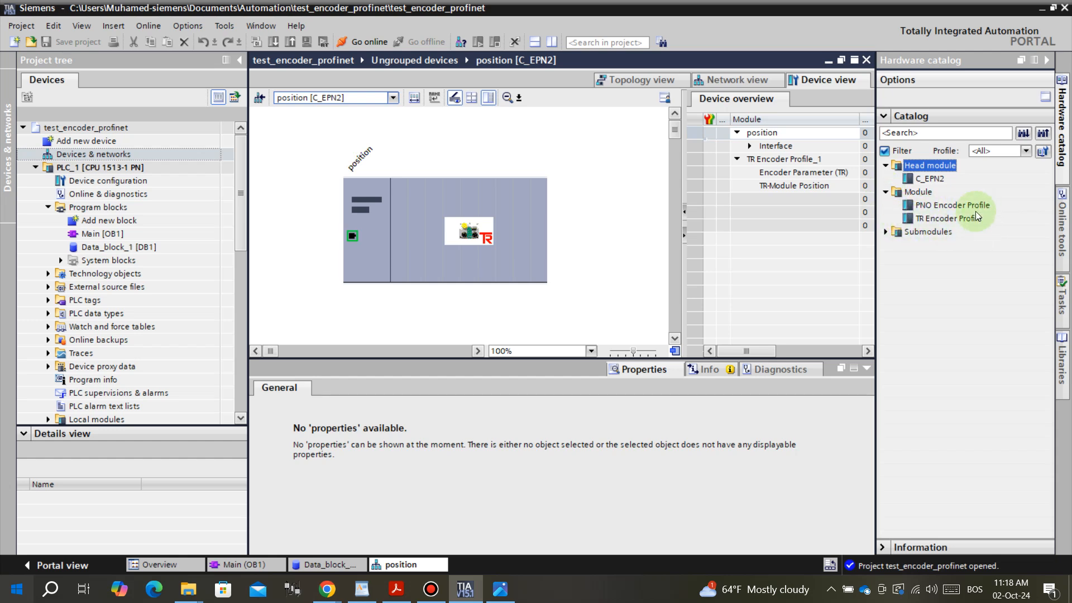
click(938, 218)
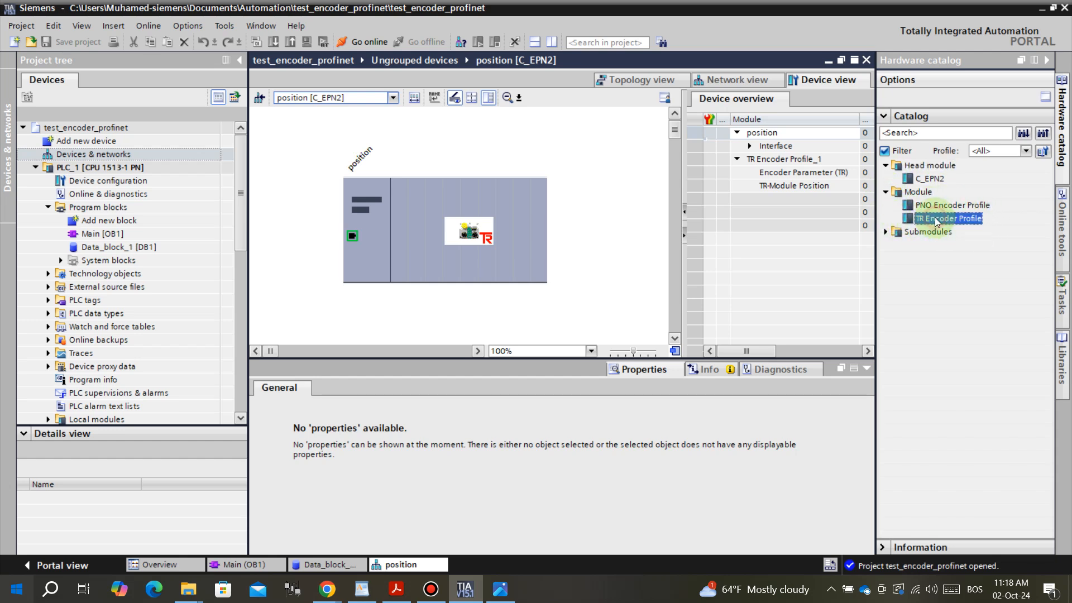
click(362, 589)
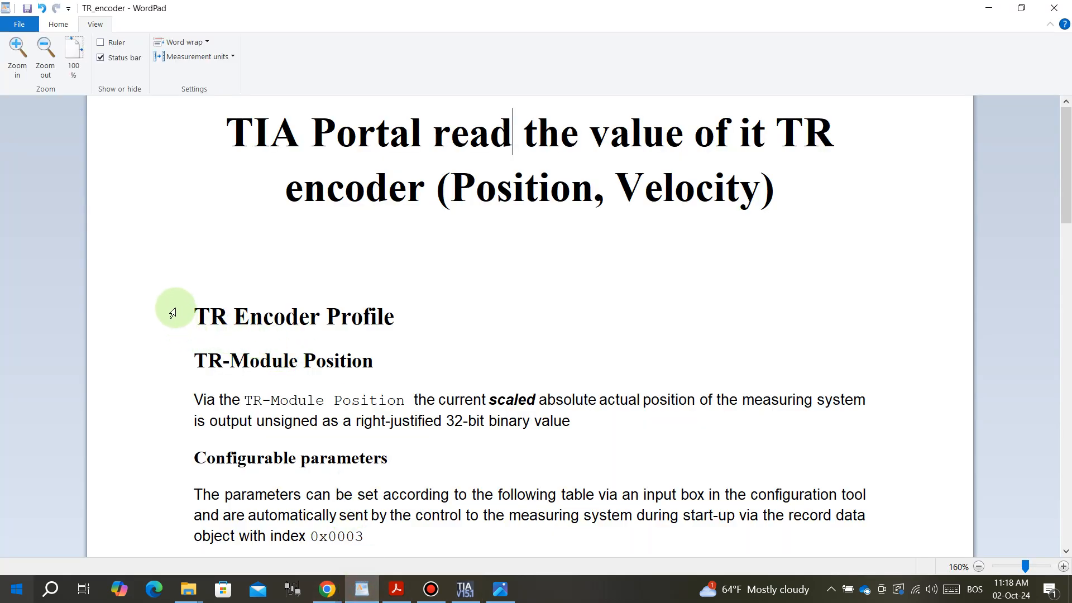
click(465, 588)
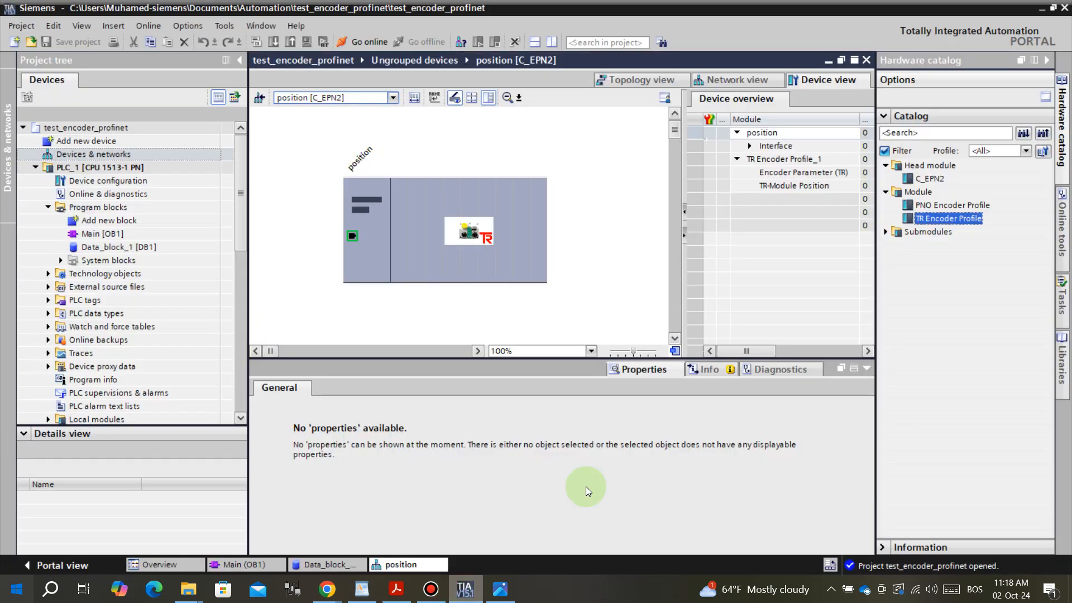
Step: Expand the catalog's submodules, check the WordPad notes and select TR-Module Position for comparison with the position encoder's configured modules
click(885, 232)
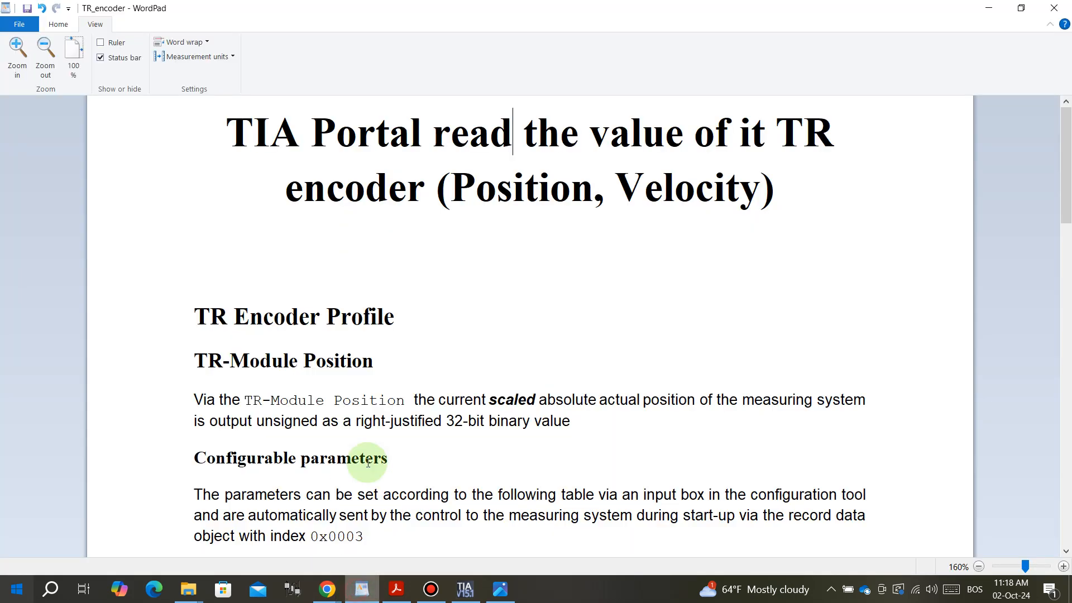
click(361, 589)
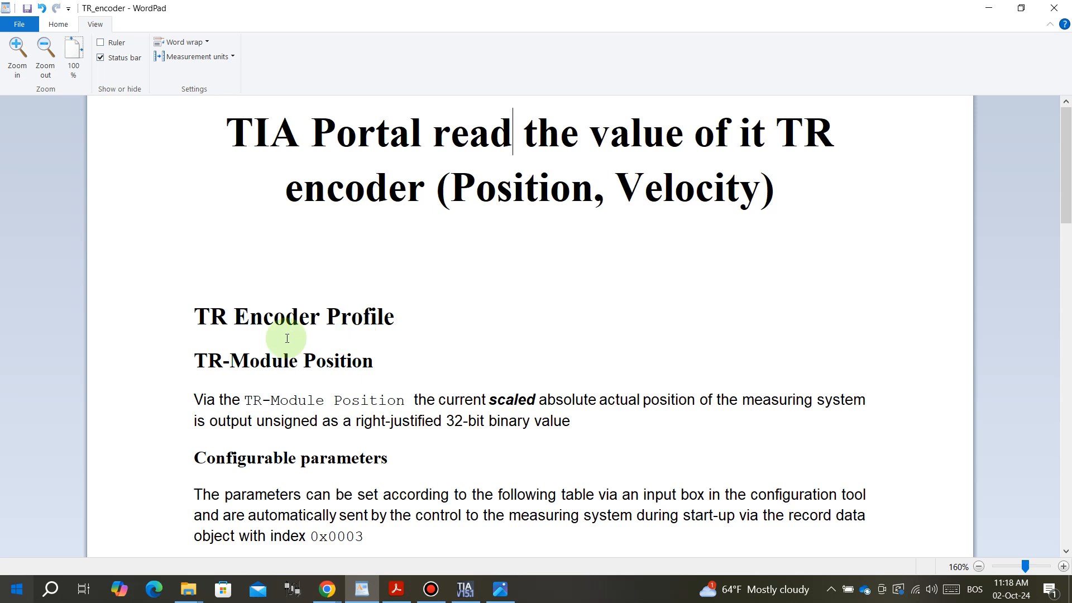
click(465, 589)
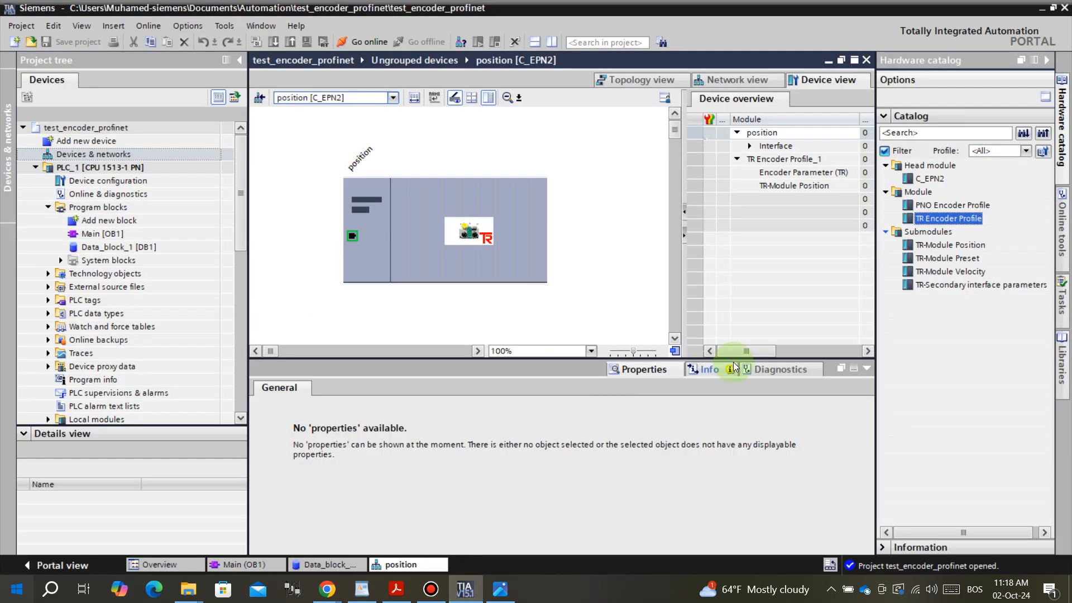
click(951, 246)
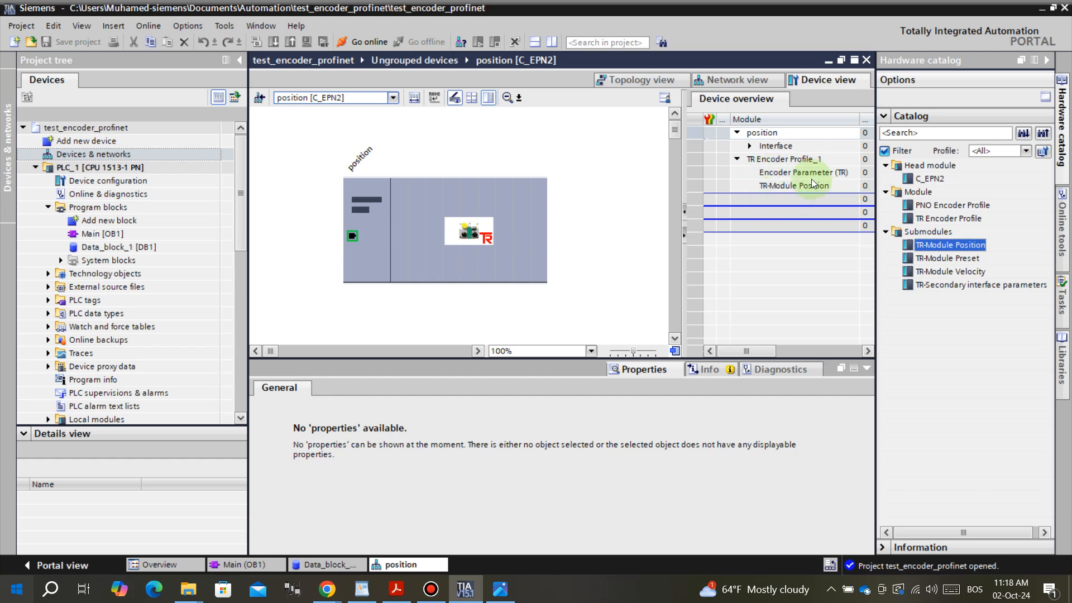
Step: Check the position encoder's module addresses in the device overview and show the module parameters of TR-Module Position
drag(754, 352, 779, 357)
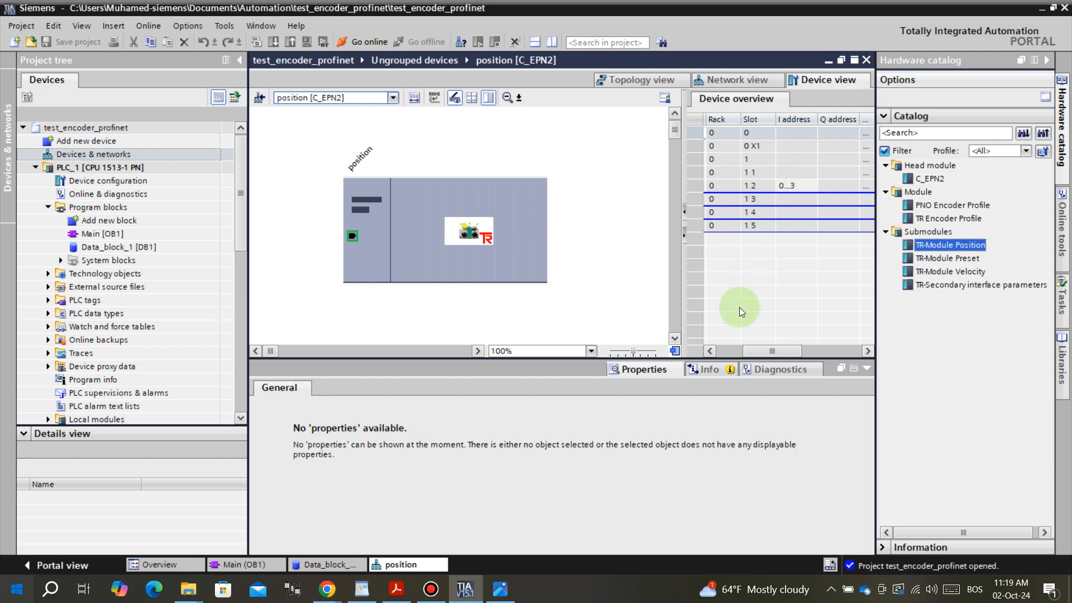
click(726, 351)
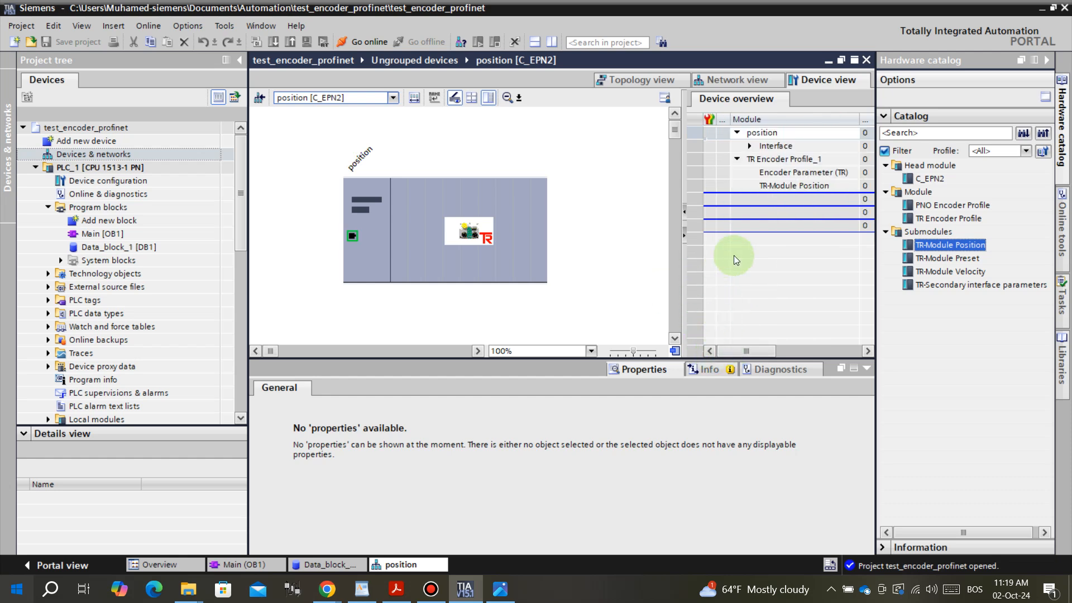
click(777, 185)
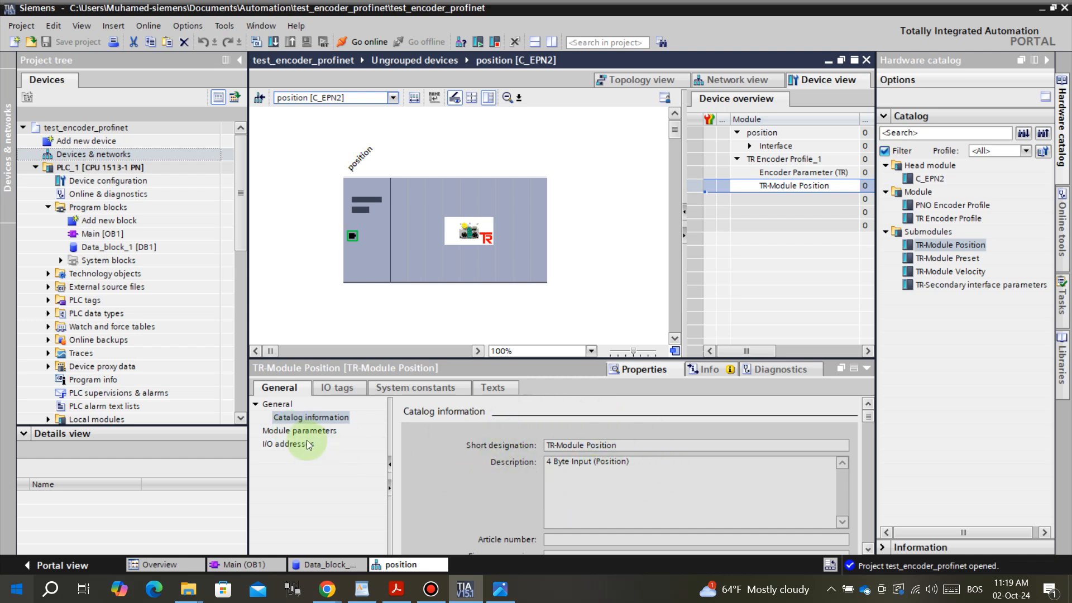
click(298, 431)
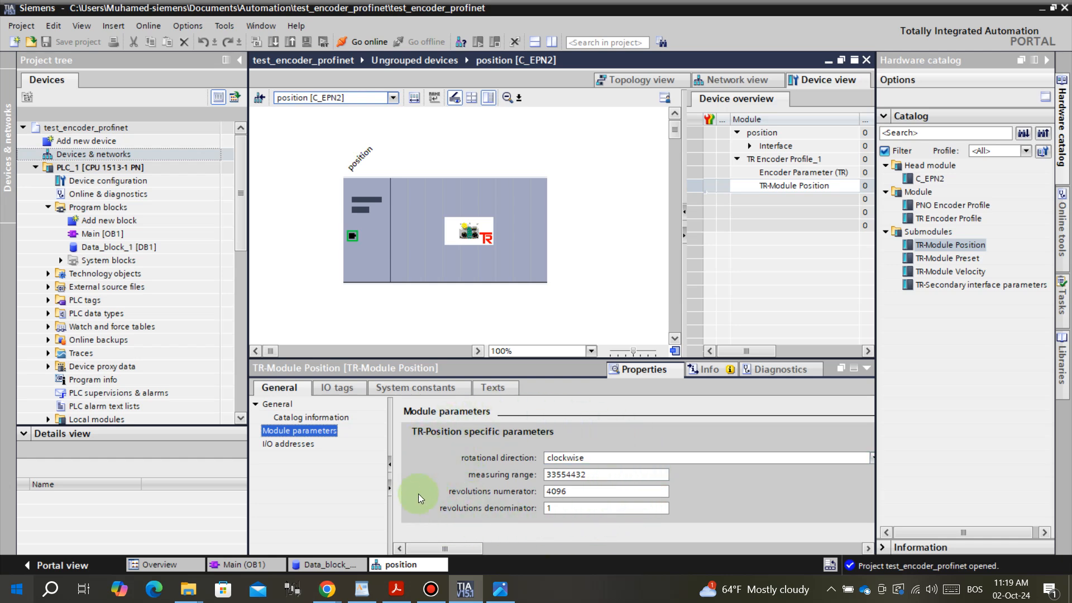
Step: Compare the TR-Module Position parameters in TIA Portal with the parameter table and measuring range calculation in the WordPad notes
click(361, 589)
scroll(344, 397, down, 5)
scroll(343, 397, up, 3)
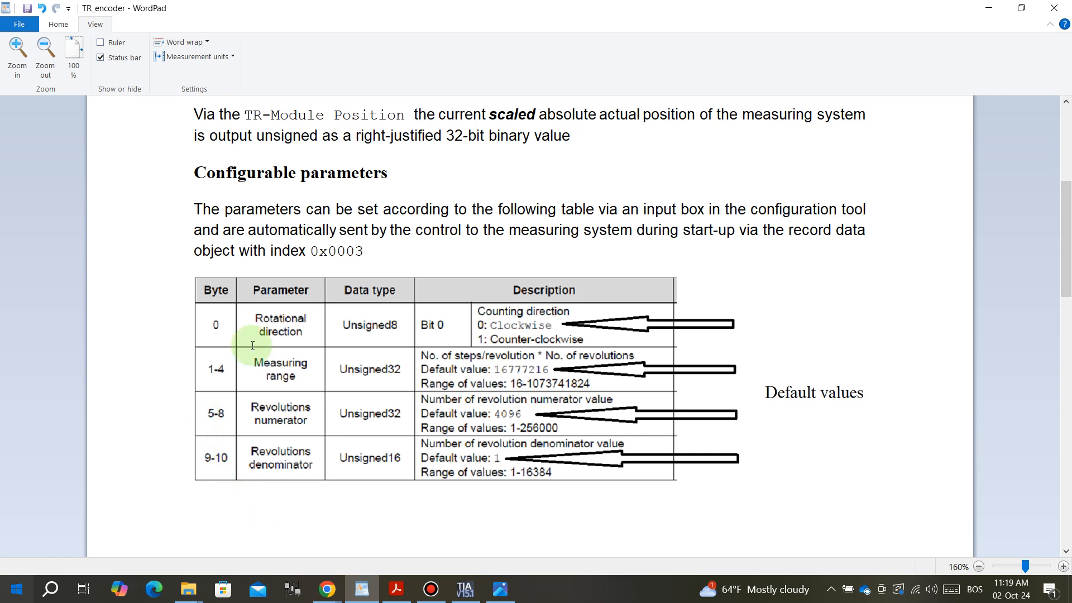
click(460, 593)
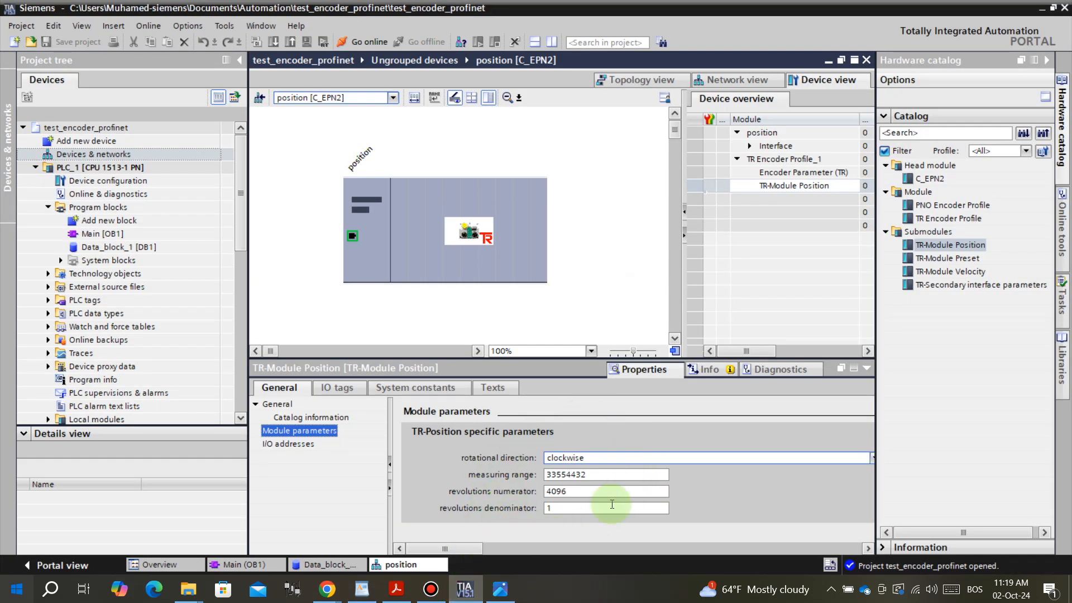
click(363, 587)
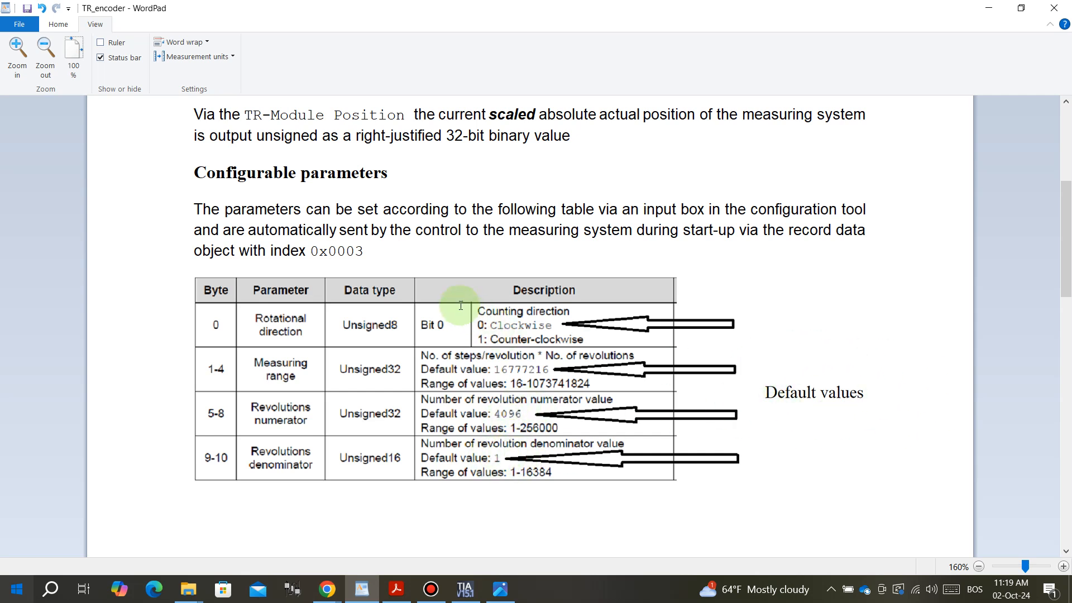
scroll(465, 306, down, 3)
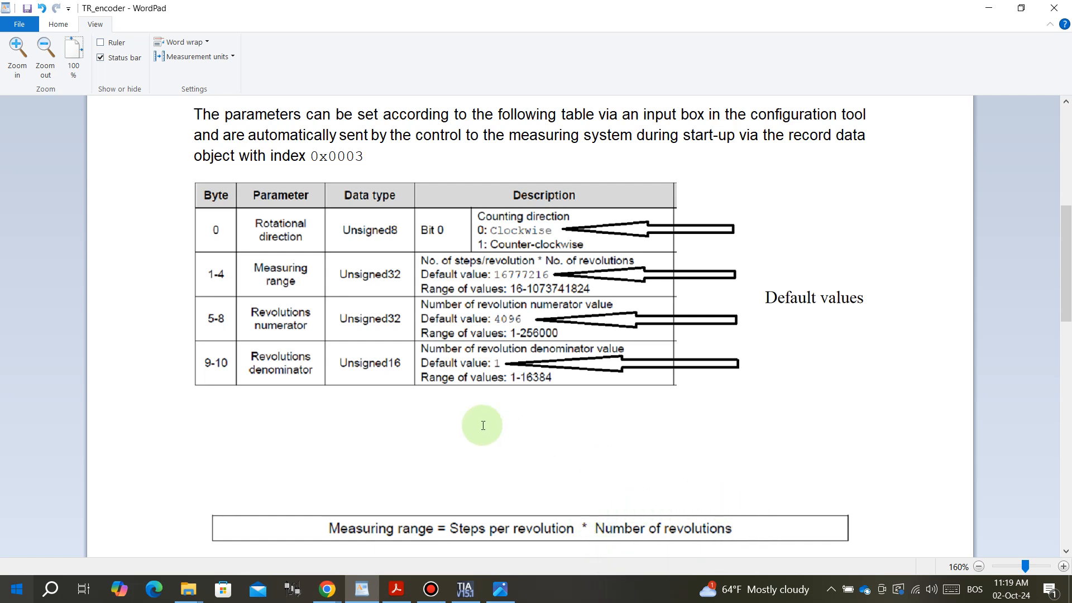
scroll(484, 424, down, 3)
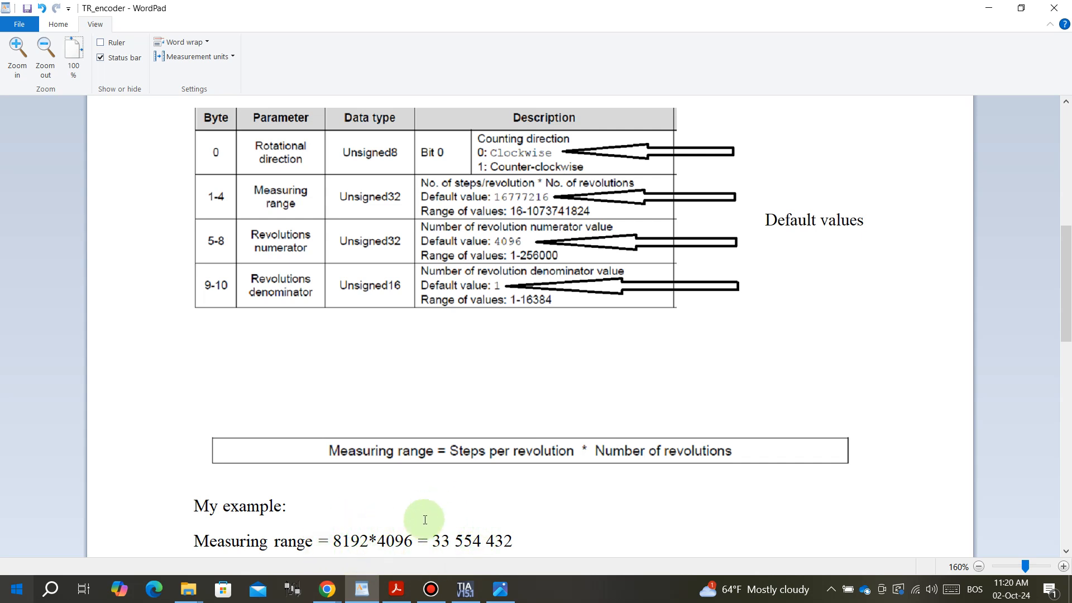
click(463, 589)
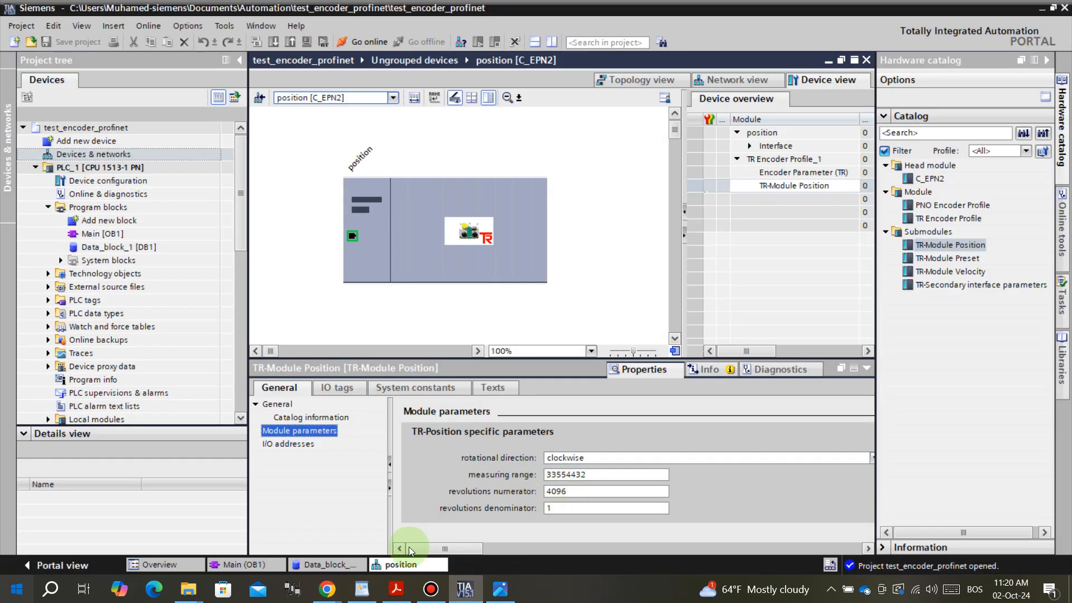
Step: Look up the encoder's product designation on the tr-electronic.com datasheet page in Chrome and return to the WordPad notes
click(360, 589)
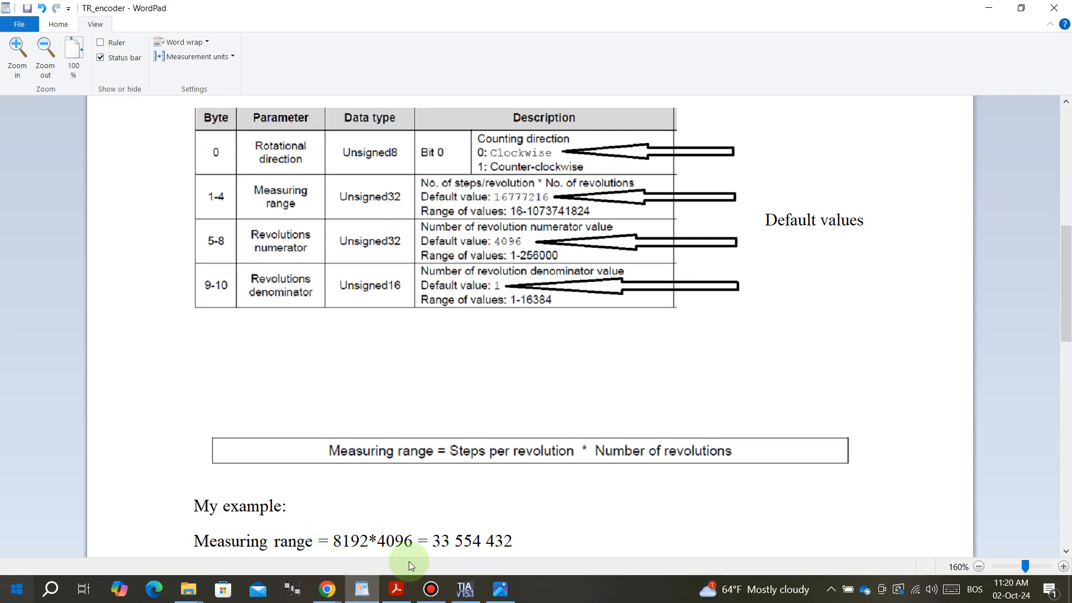
mouse_move(330, 590)
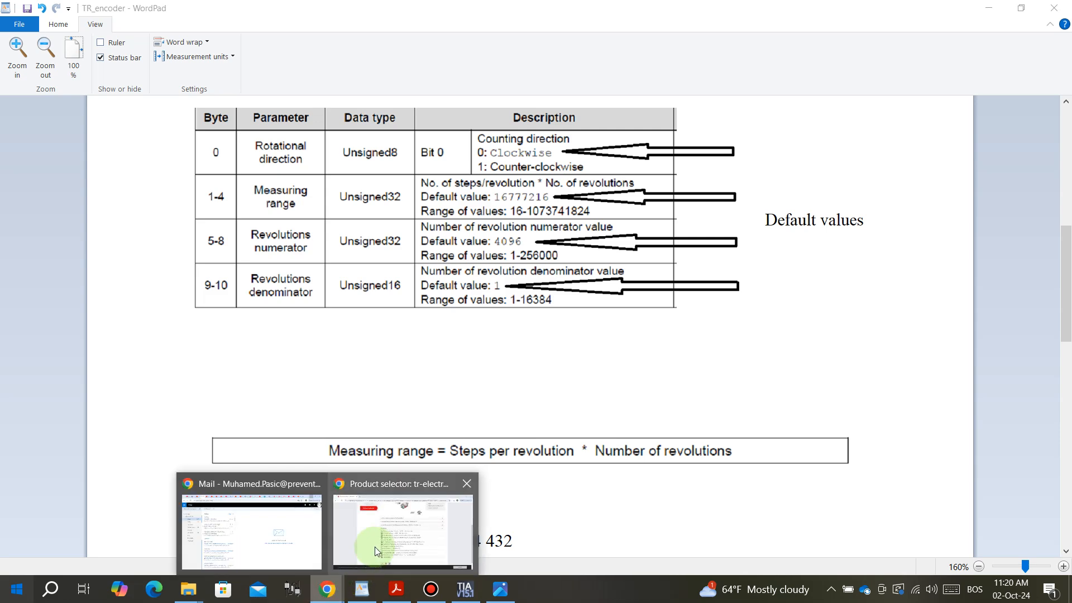
click(374, 547)
scroll(427, 319, up, 4)
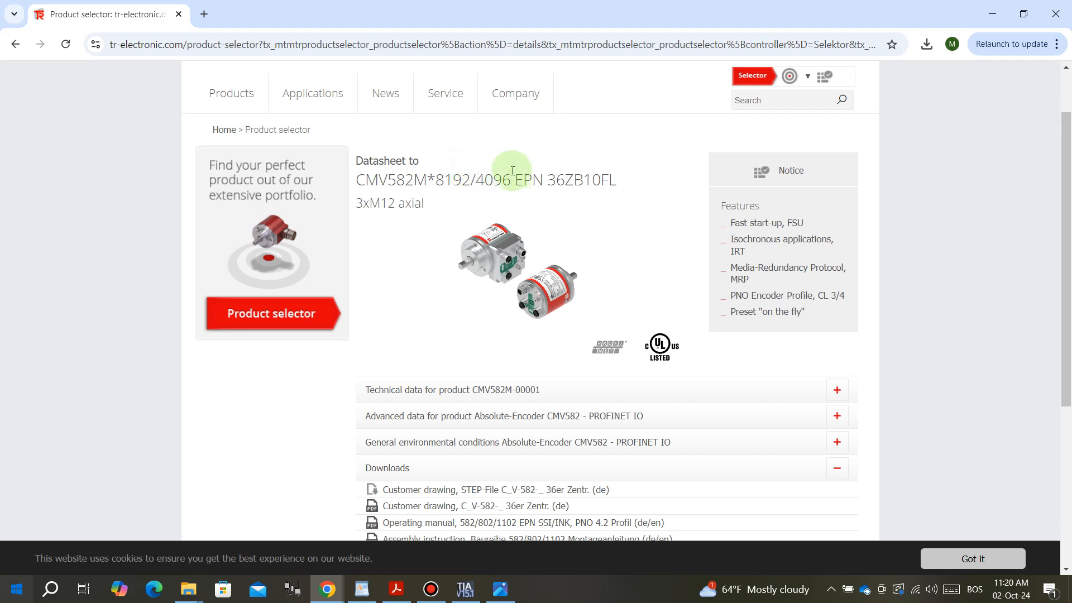
click(362, 589)
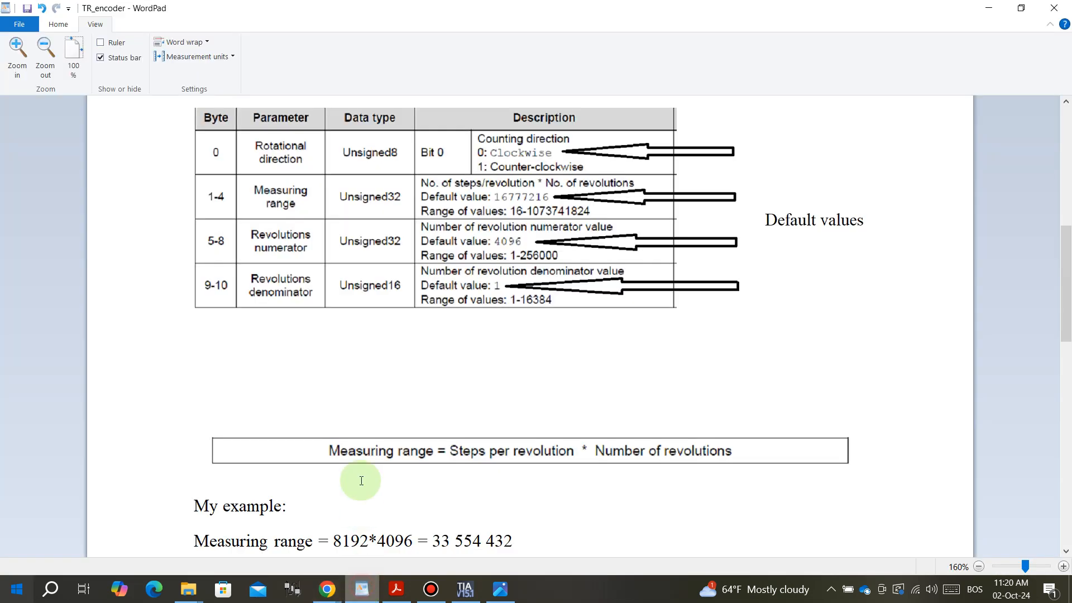
Step: Read the measuring range example and gearbox calculation formula in the notes, and return to the position module parameters in TIA Portal
scroll(368, 387, down, 5)
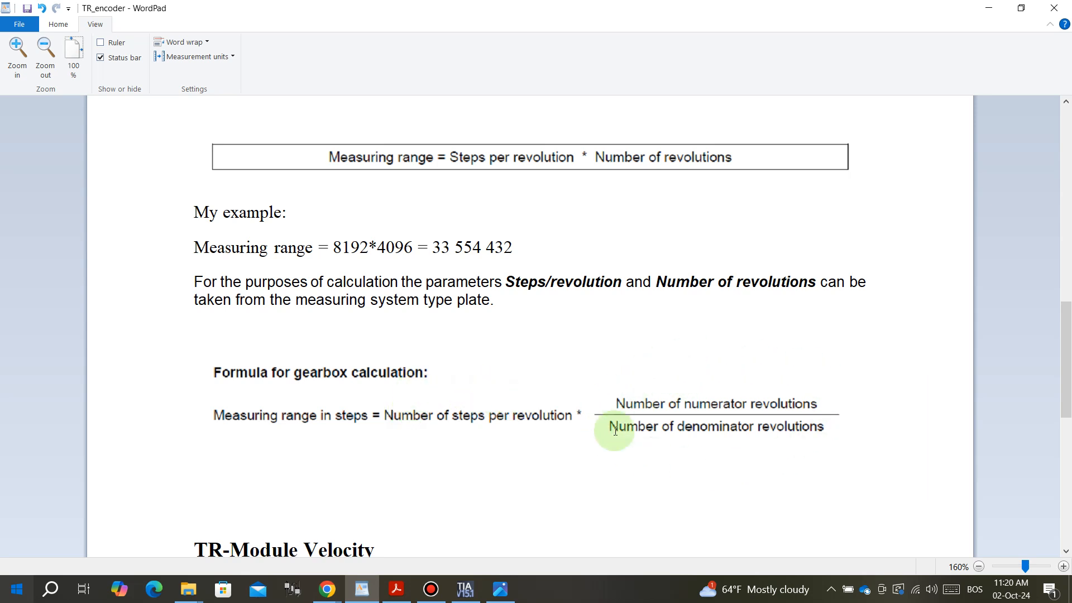
scroll(620, 371, up, 1)
scroll(619, 371, up, 6)
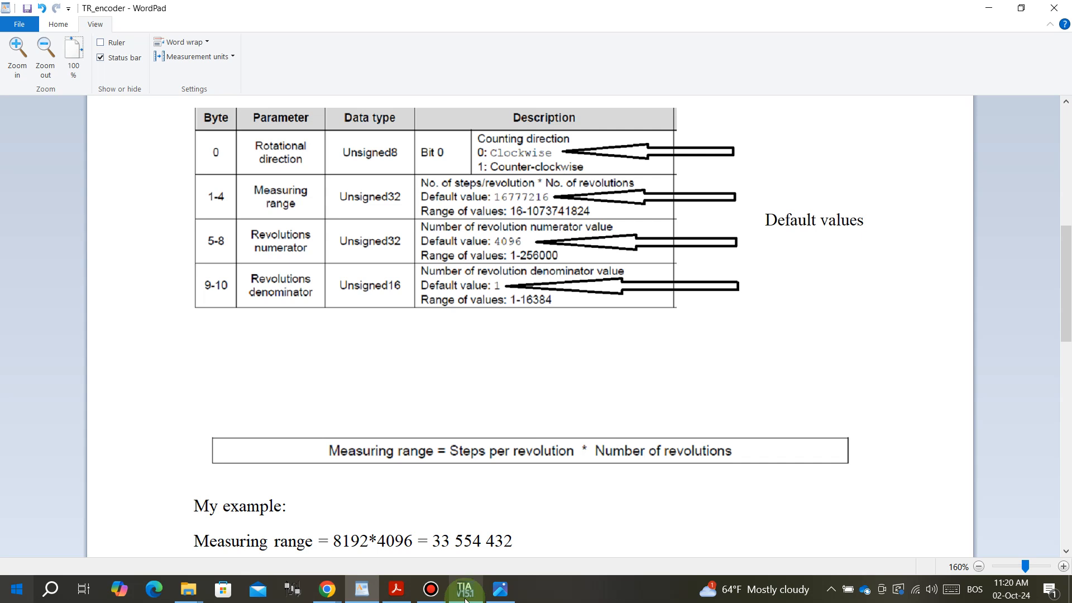
mouse_move(466, 598)
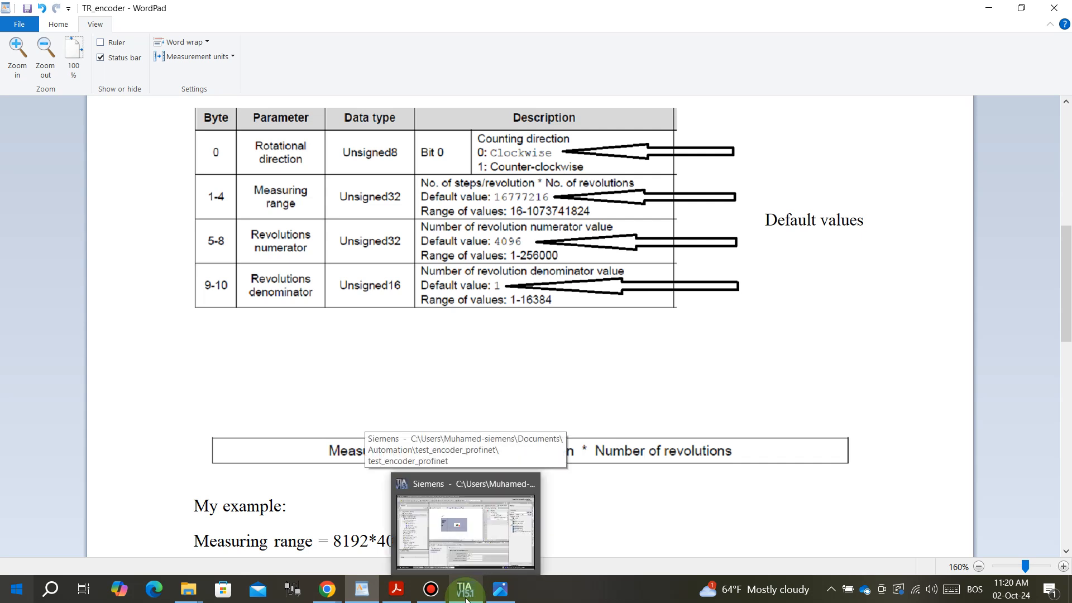
click(466, 598)
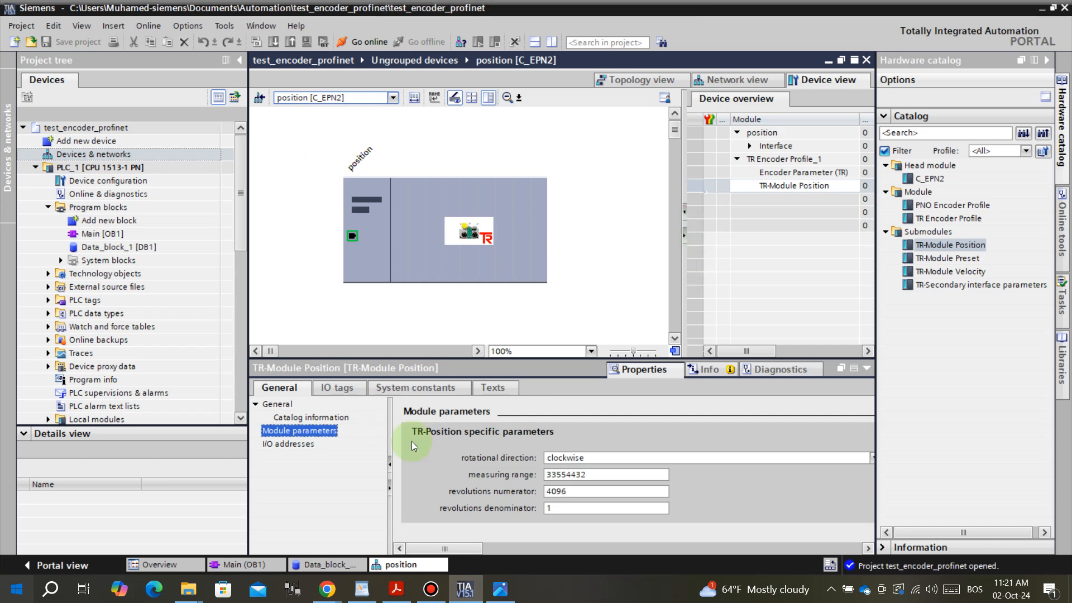
Step: Read the start of the TR-Module Velocity section in the WordPad notes and return to TIA Portal
click(364, 593)
scroll(338, 358, down, 10)
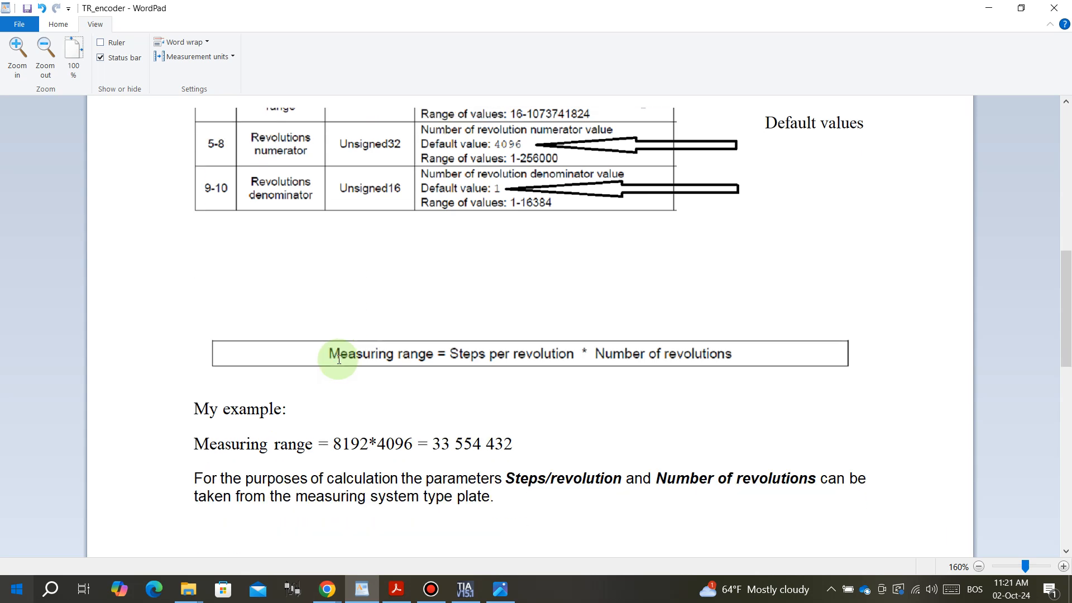
scroll(339, 359, down, 4)
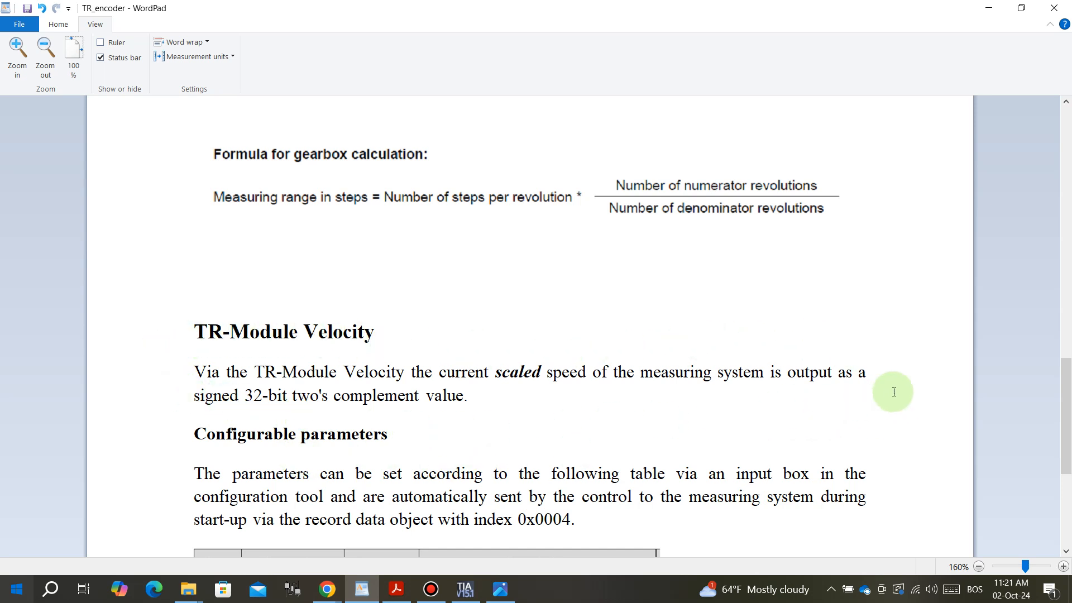
click(465, 589)
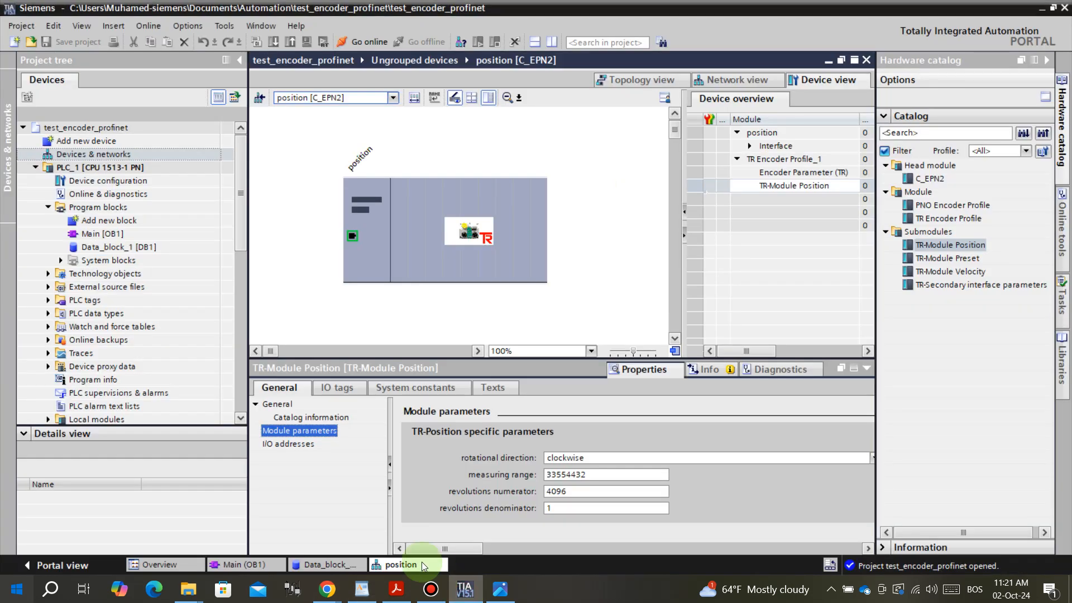
Step: Show the velocity [C_EPN2] encoder in the device view, including a glance at its connection in the network view
click(394, 98)
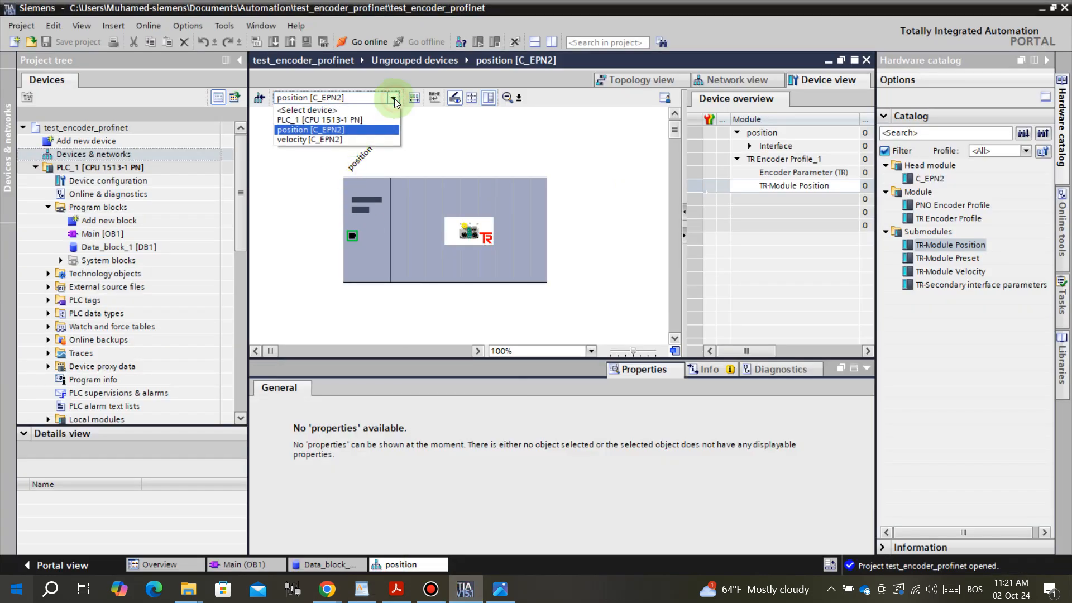
click(339, 139)
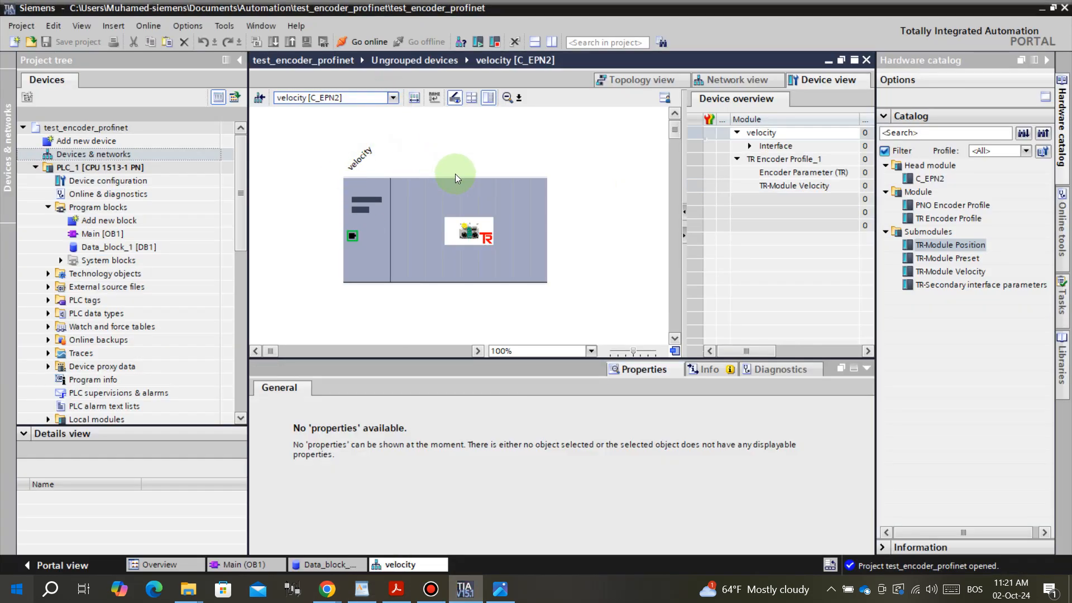
click(728, 83)
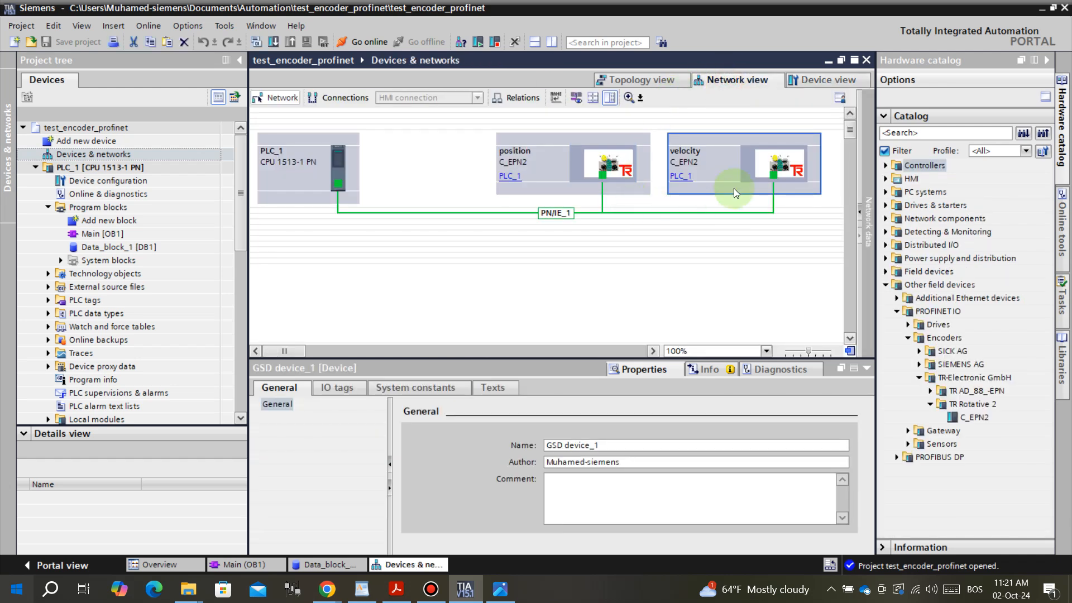
click(806, 84)
click(545, 158)
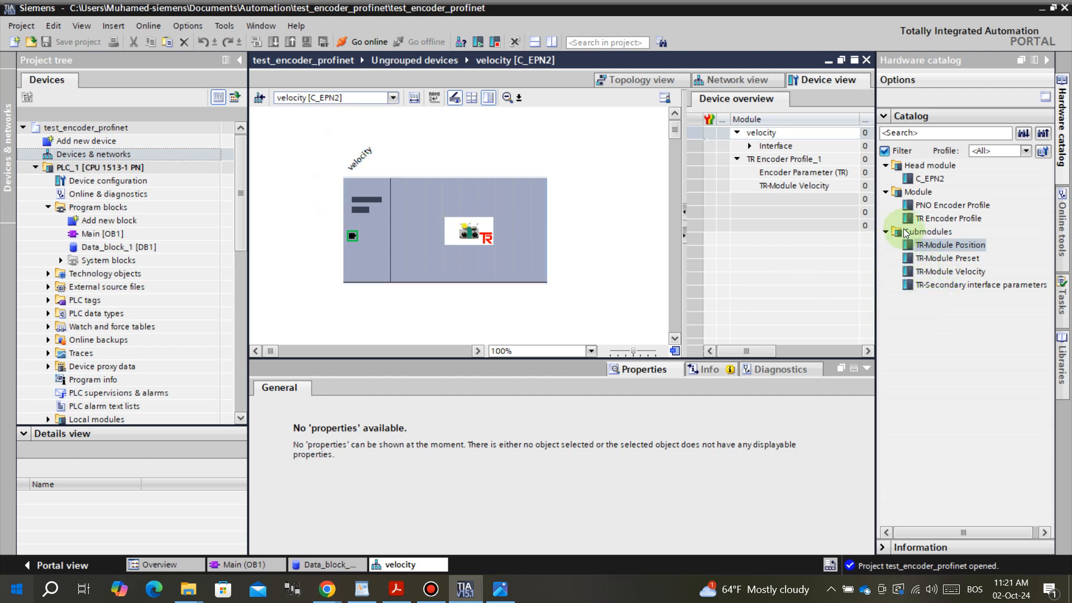
Step: Select TR Encoder Profile and TR-Module Velocity in the catalog for comparison with the velocity encoder's configured modules and their addresses
click(929, 219)
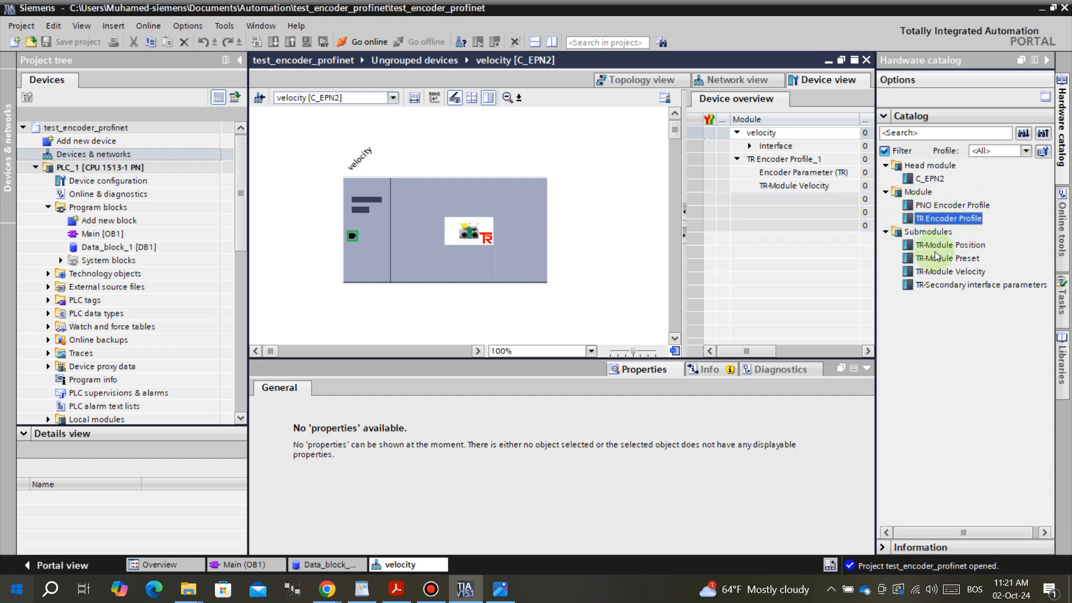
click(926, 270)
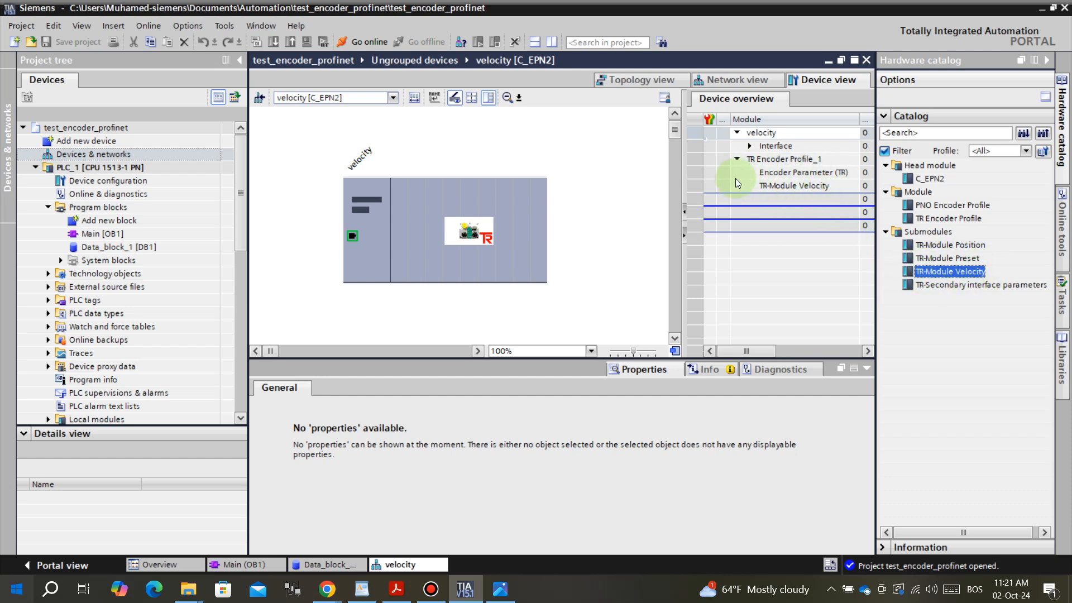
drag(759, 351, 779, 353)
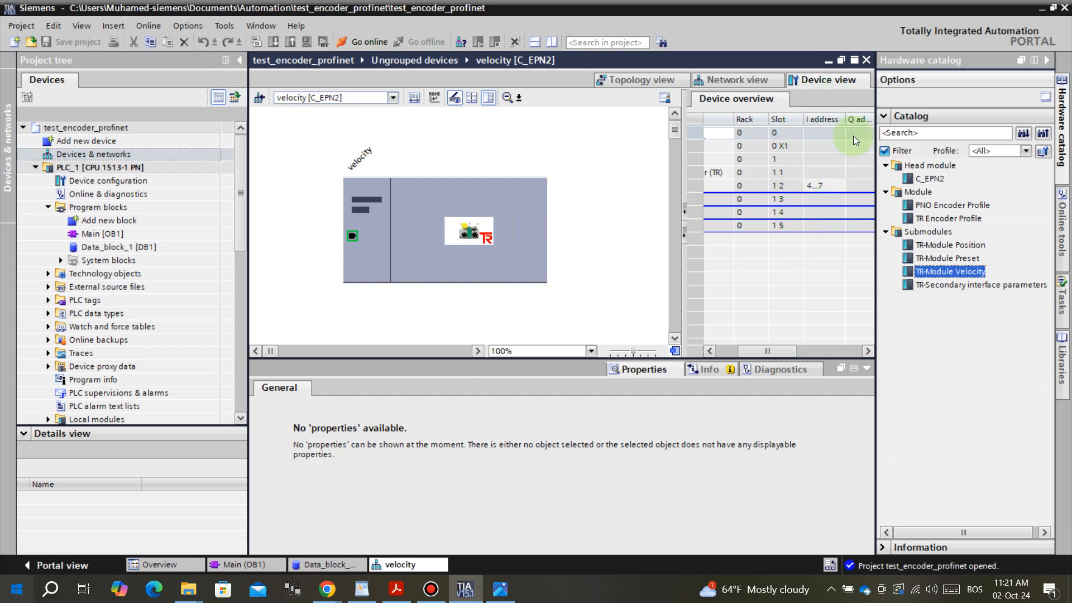
click(726, 351)
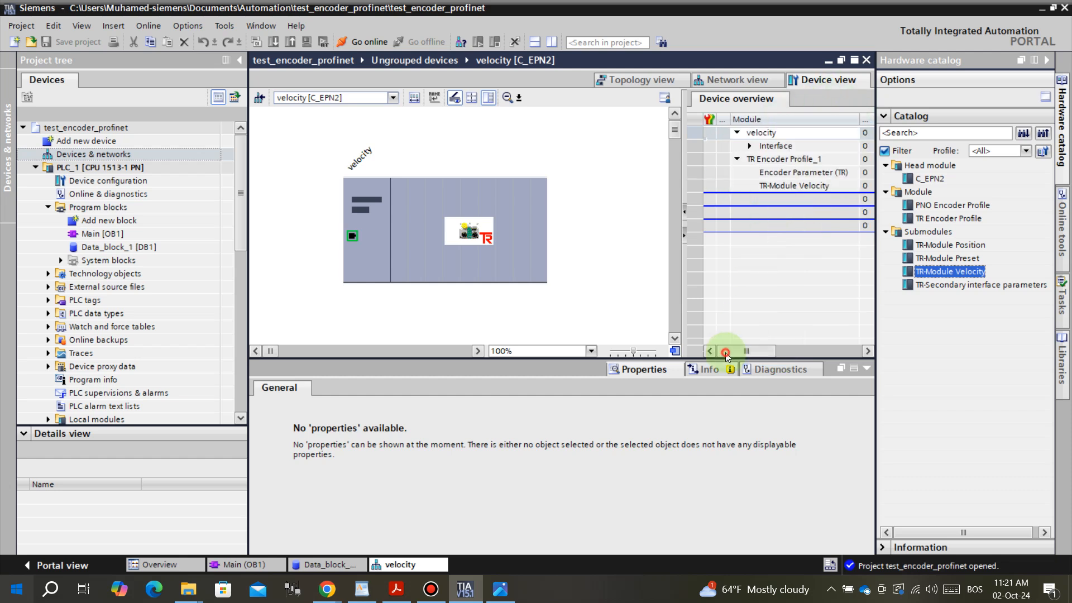
Step: Examine the catalog information and module parameters of the velocity encoder's TR-Module Velocity
click(770, 185)
click(773, 185)
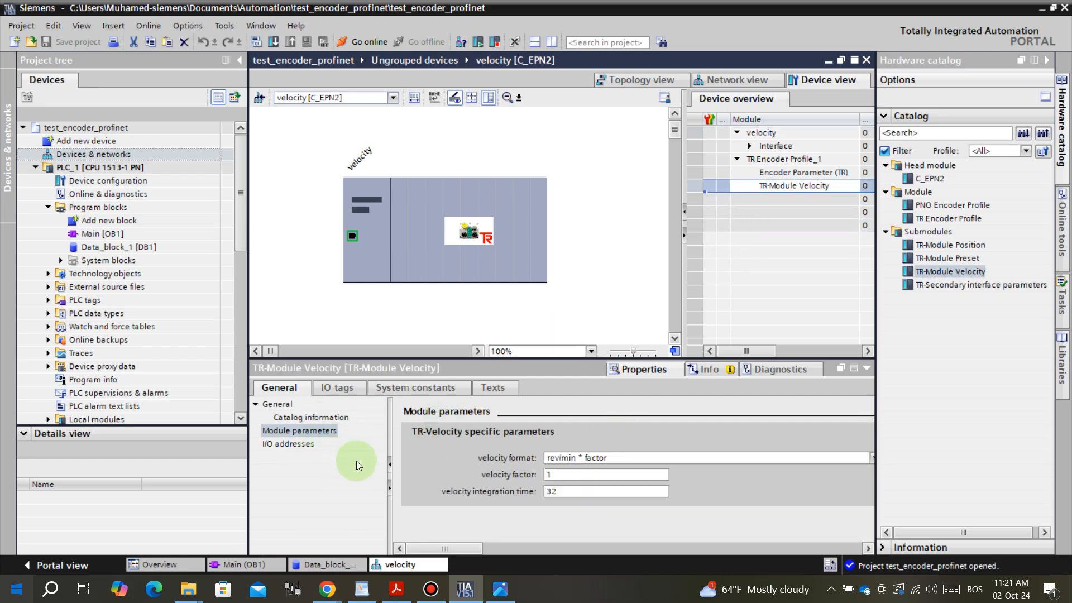
click(308, 417)
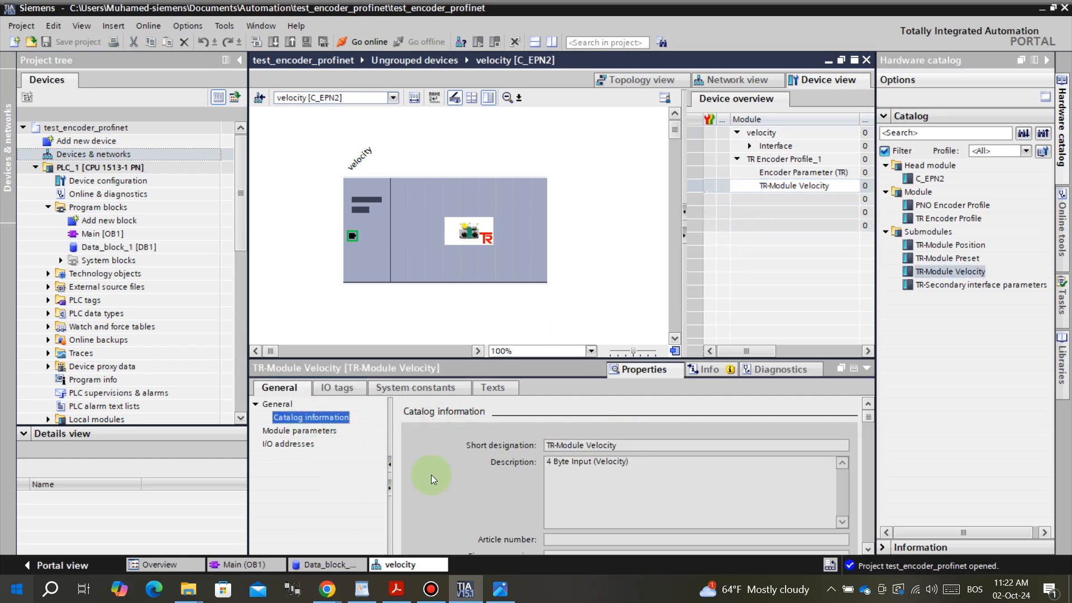
click(326, 431)
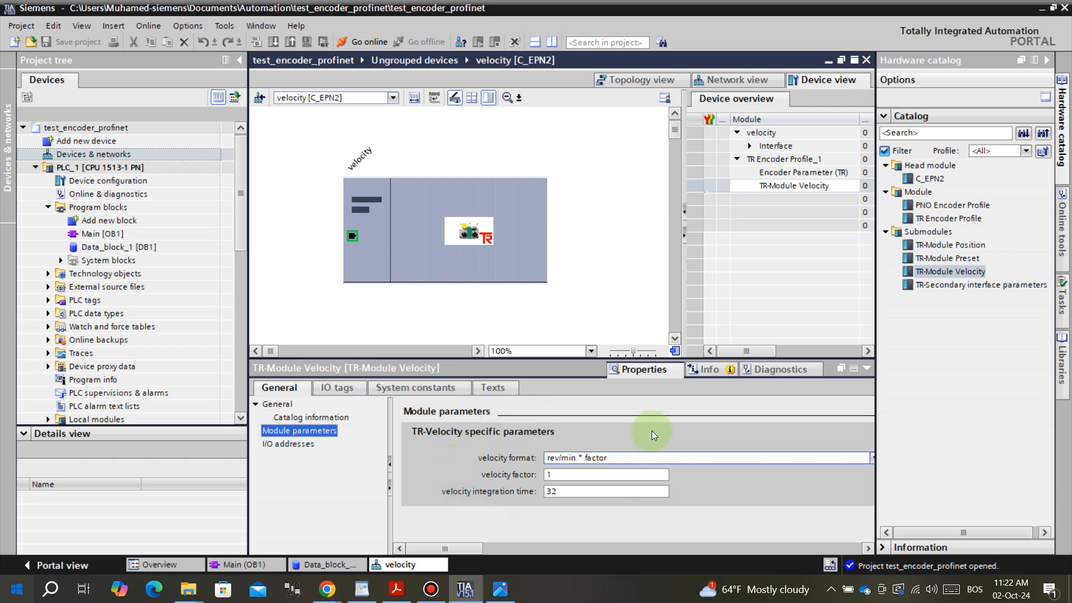
Step: Compare the TR-Module Velocity parameters in TIA Portal with the velocity parameter table in the WordPad notes
click(362, 589)
scroll(400, 401, down, 4)
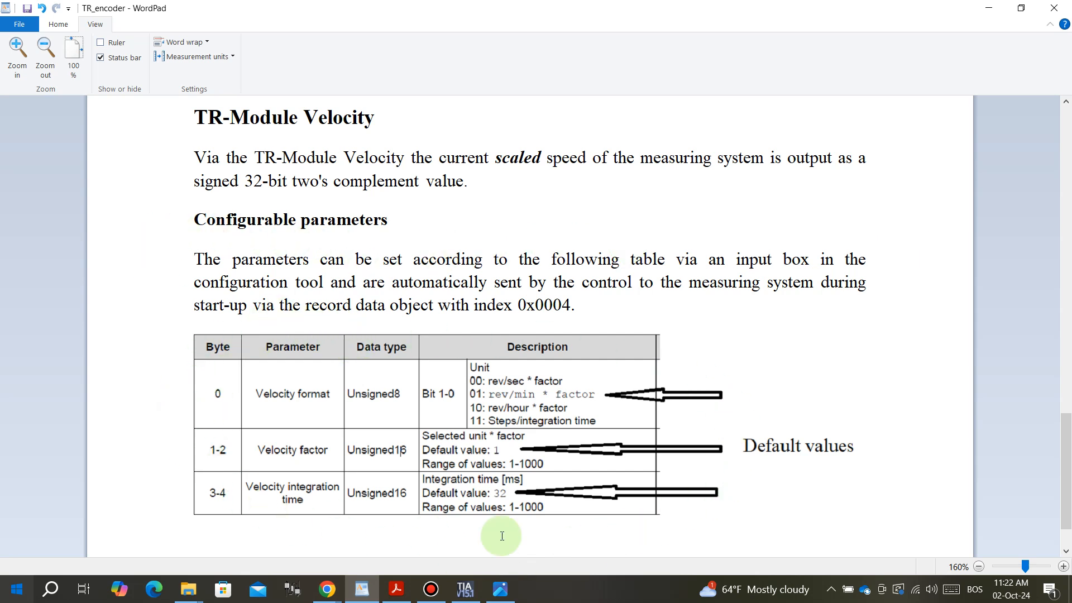
click(465, 589)
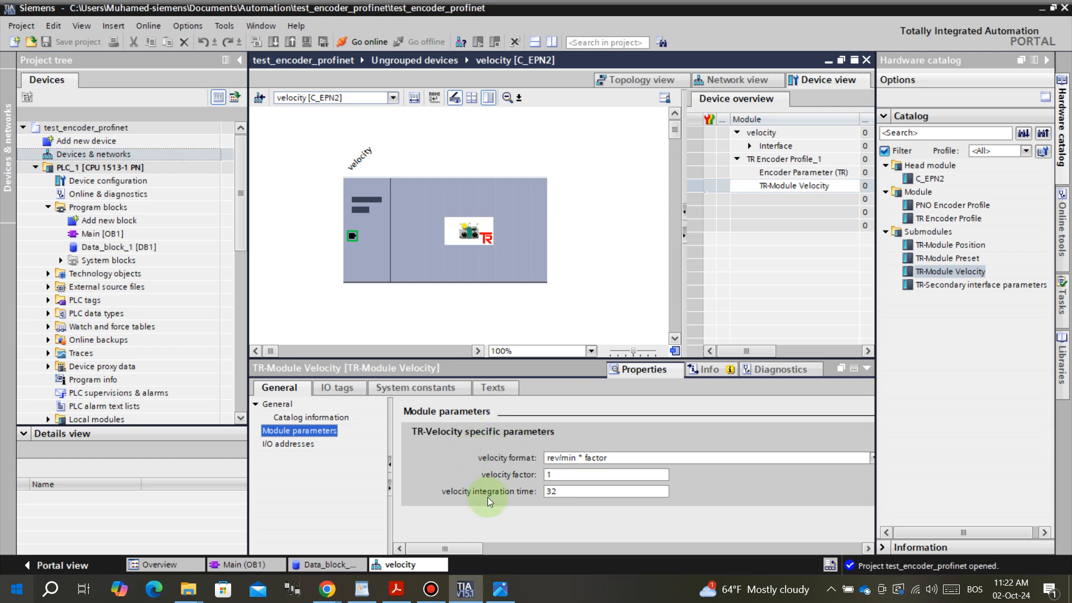
click(361, 589)
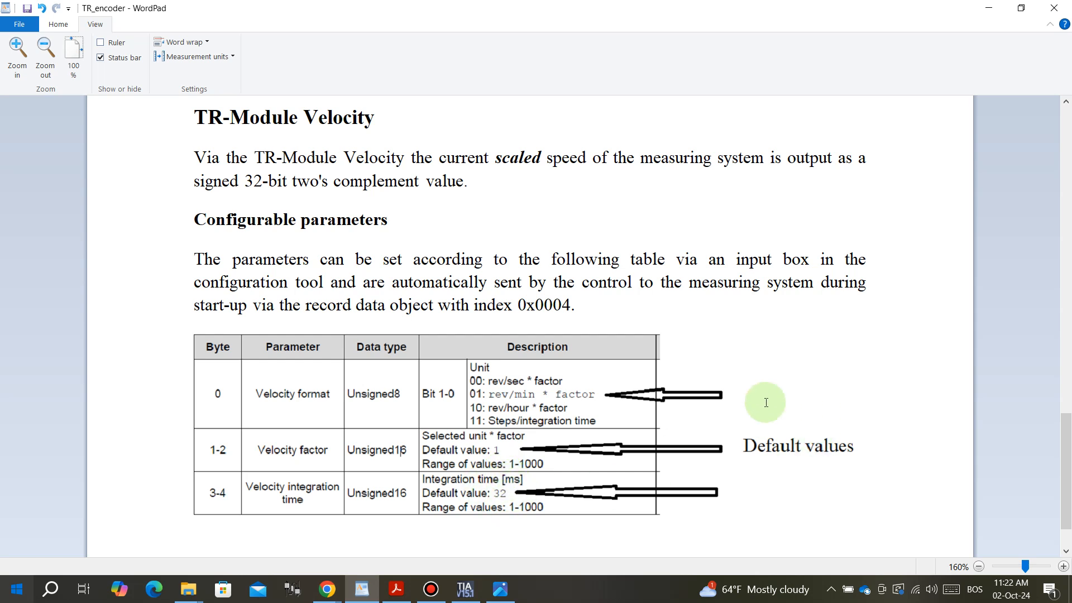
Step: Return from the WordPad notes to TIA Portal and show the position DPRD_DAT call in Network 1 of Main [OB1]
scroll(702, 459, down, 1)
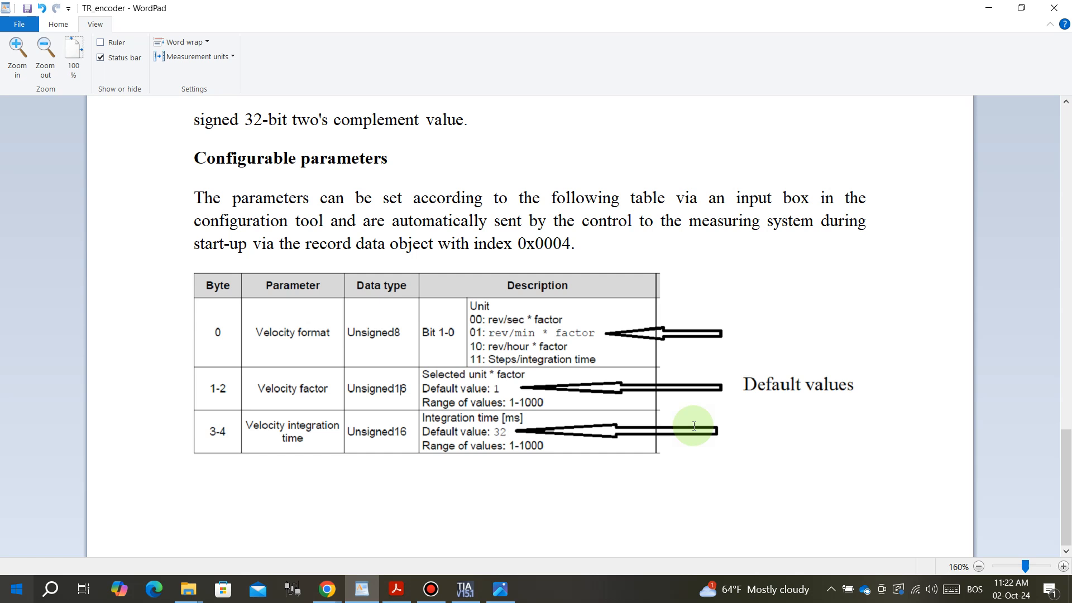
click(465, 589)
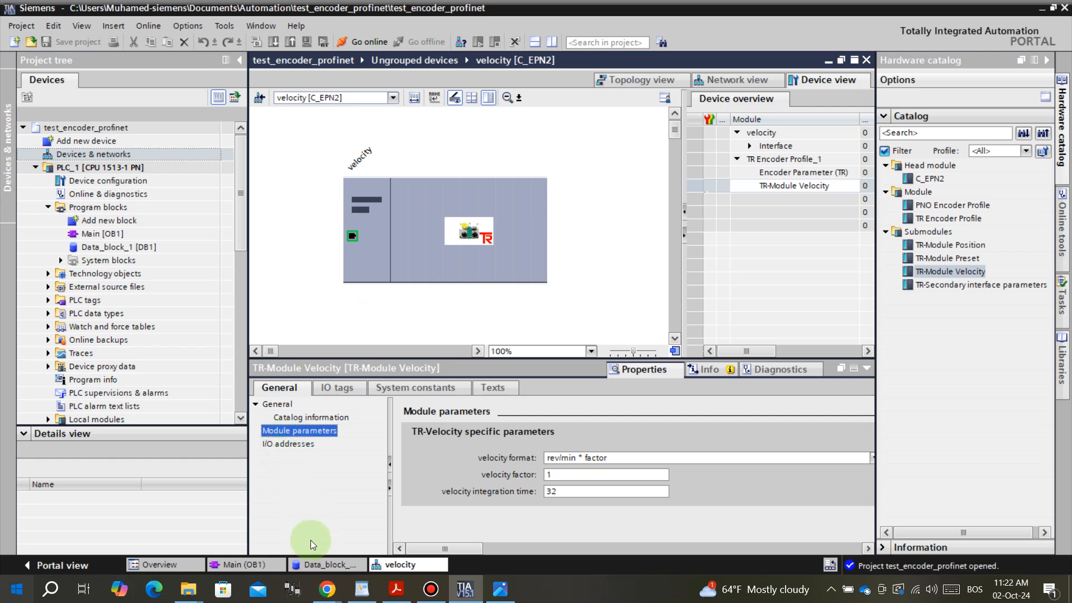
click(263, 563)
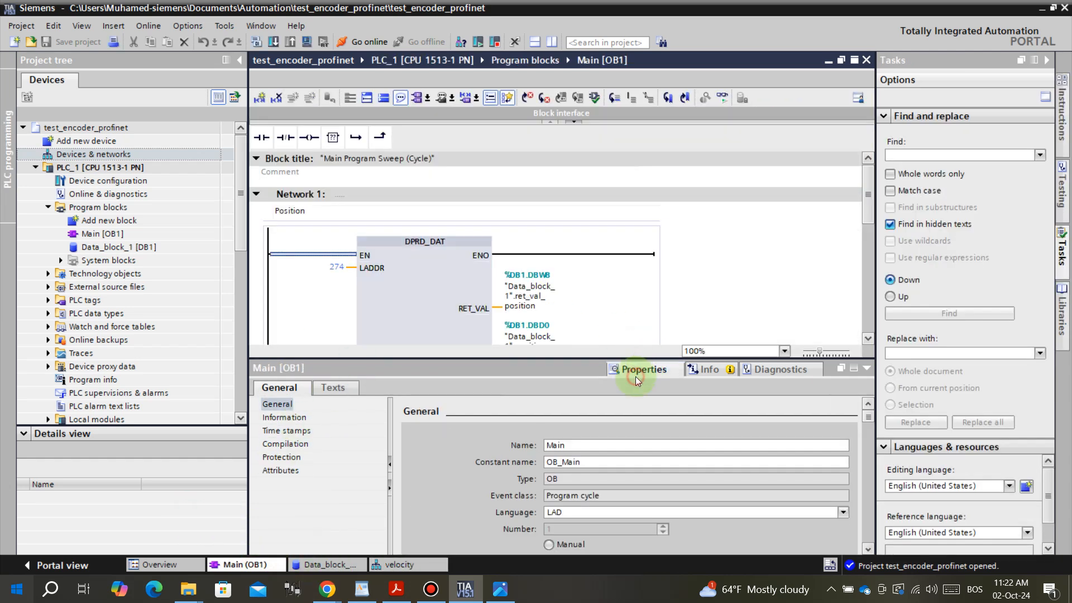
click(646, 369)
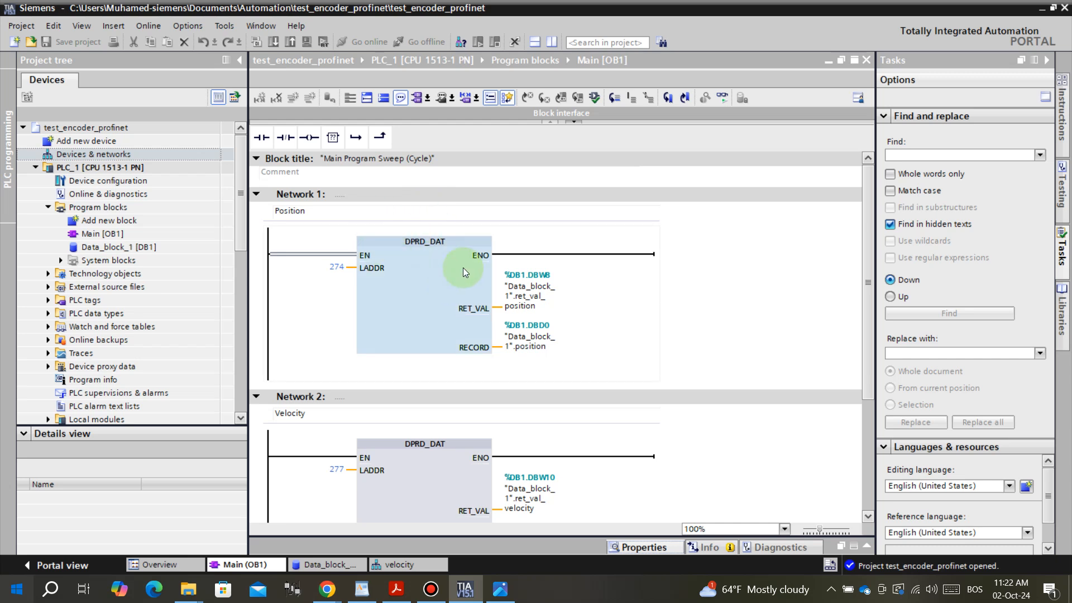
click(435, 241)
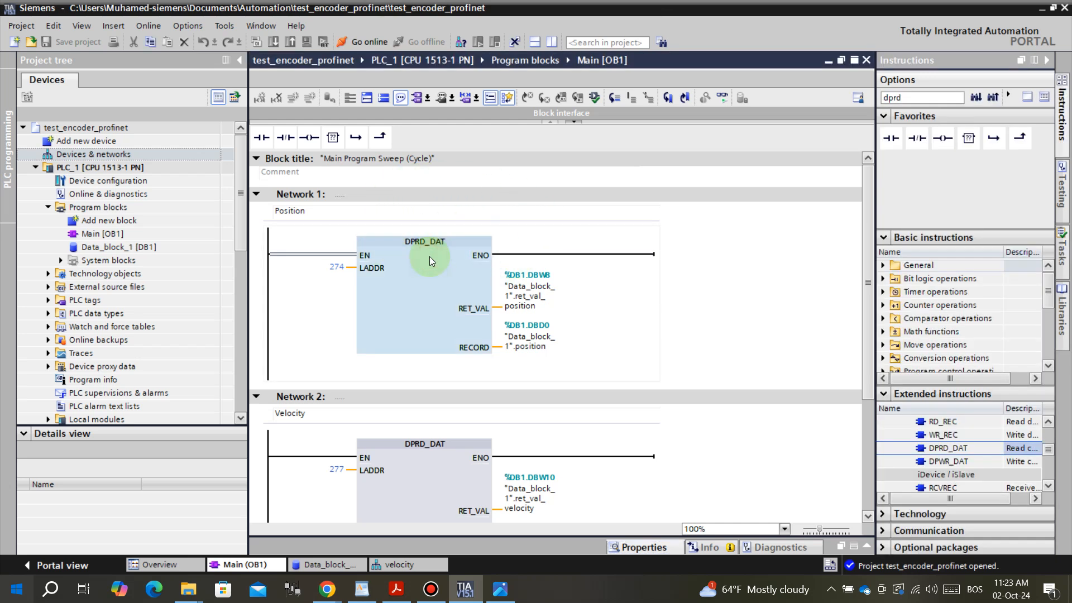
Step: Locate the DPRD_DAT instruction in the extended instructions, under Others in the Distributed I/O folder
click(1000, 448)
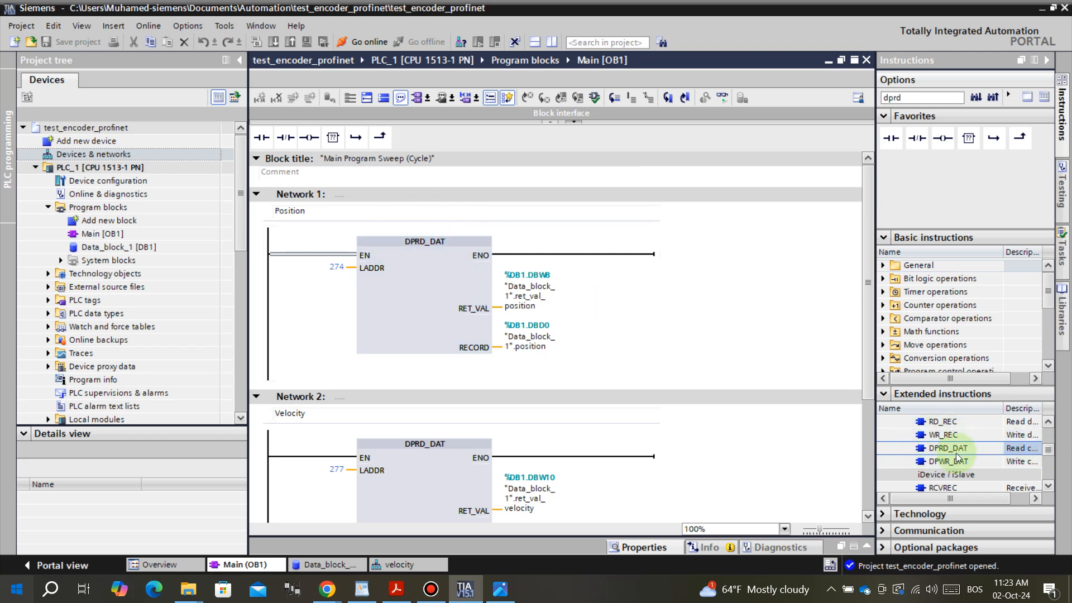
drag(1048, 452, 1047, 436)
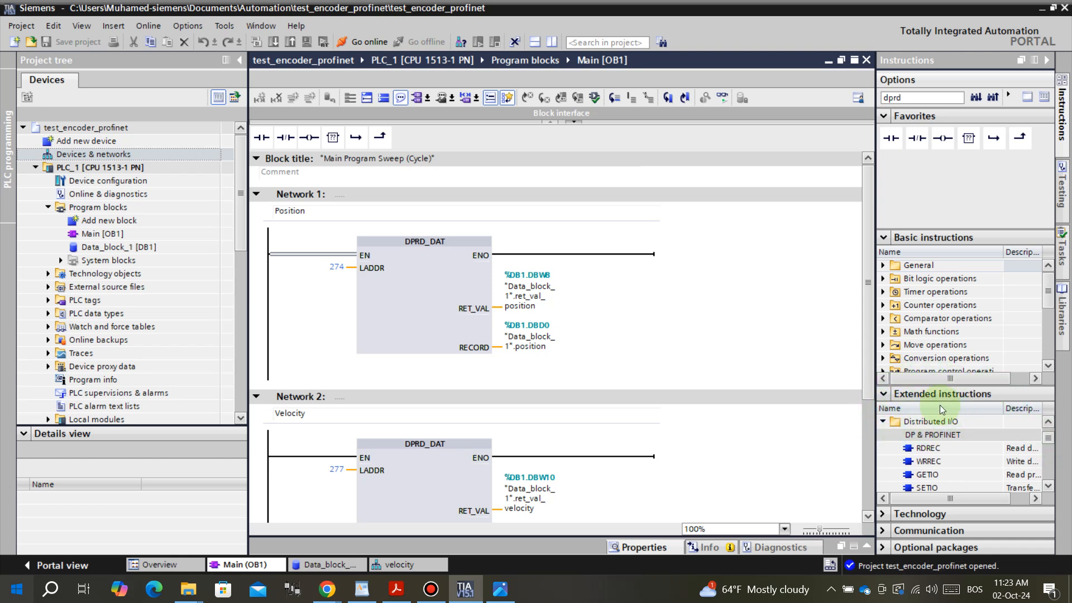
click(1048, 485)
click(1047, 485)
click(1047, 486)
click(1048, 485)
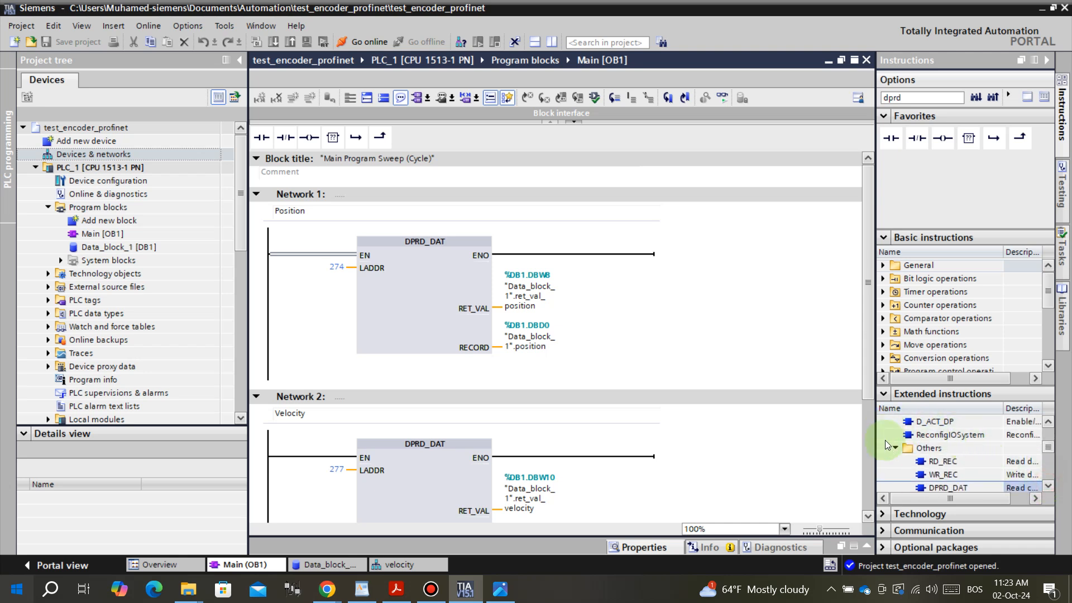
click(1048, 485)
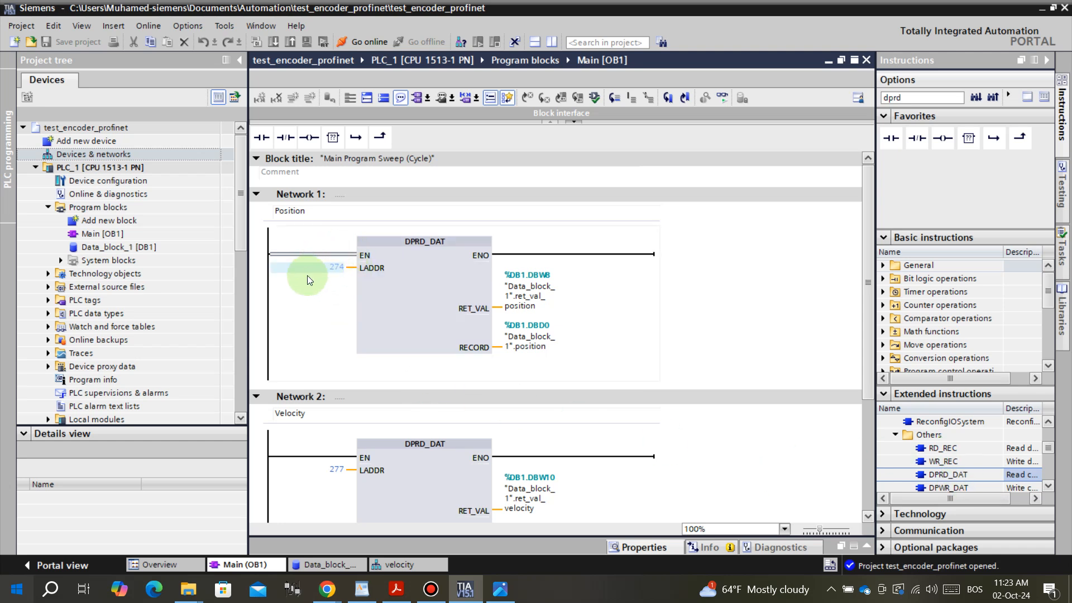
Step: Show the system constants of all PLC tags and widen the name column to read the encoder modules' hardware identifiers
click(50, 300)
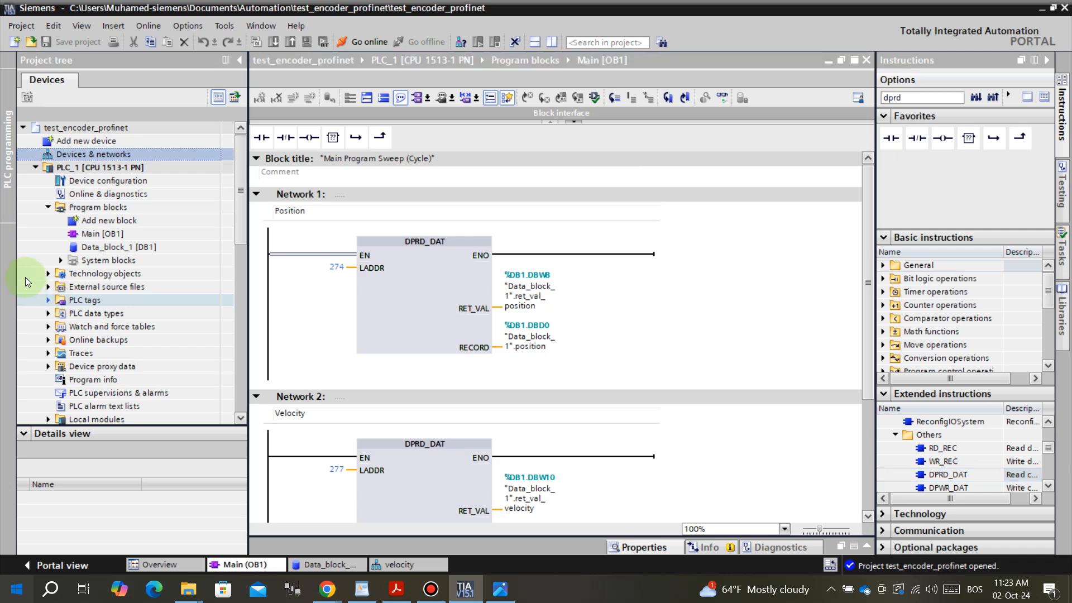
double_click(98, 314)
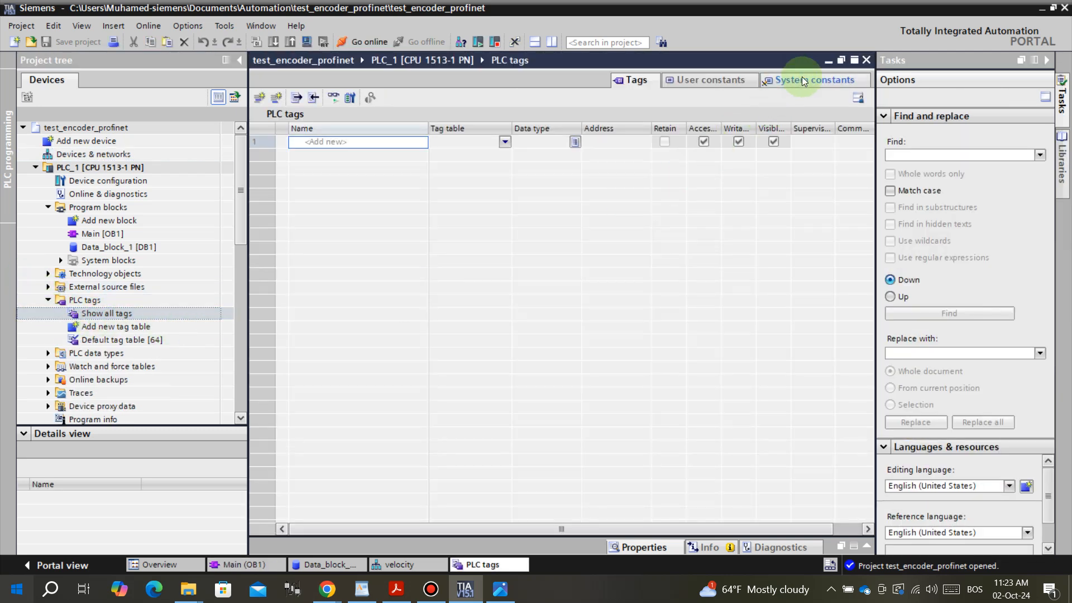
click(803, 79)
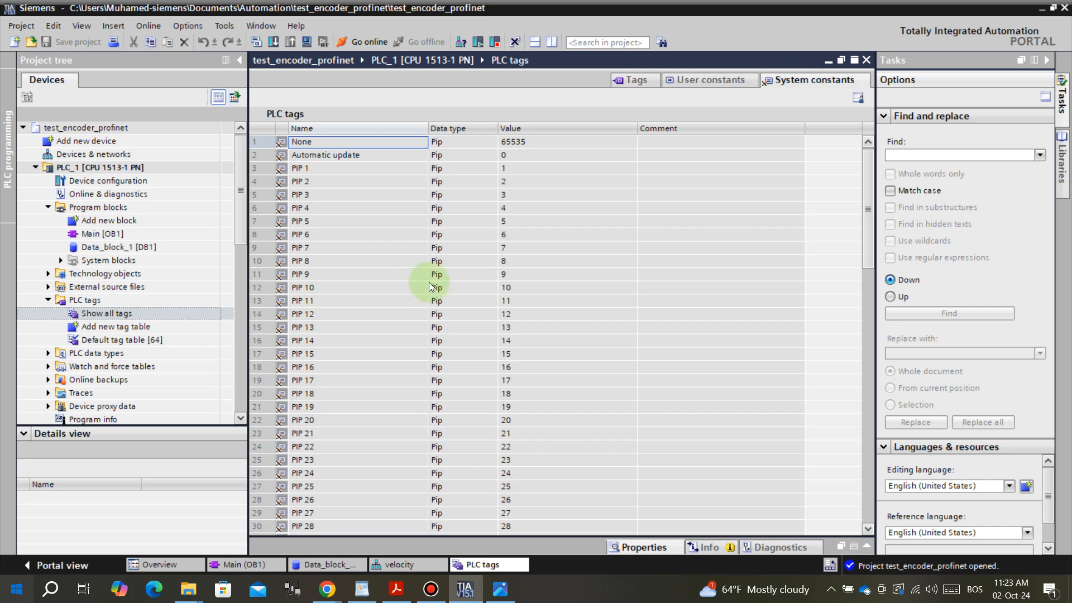
scroll(565, 266, down, 10)
scroll(563, 269, down, 1)
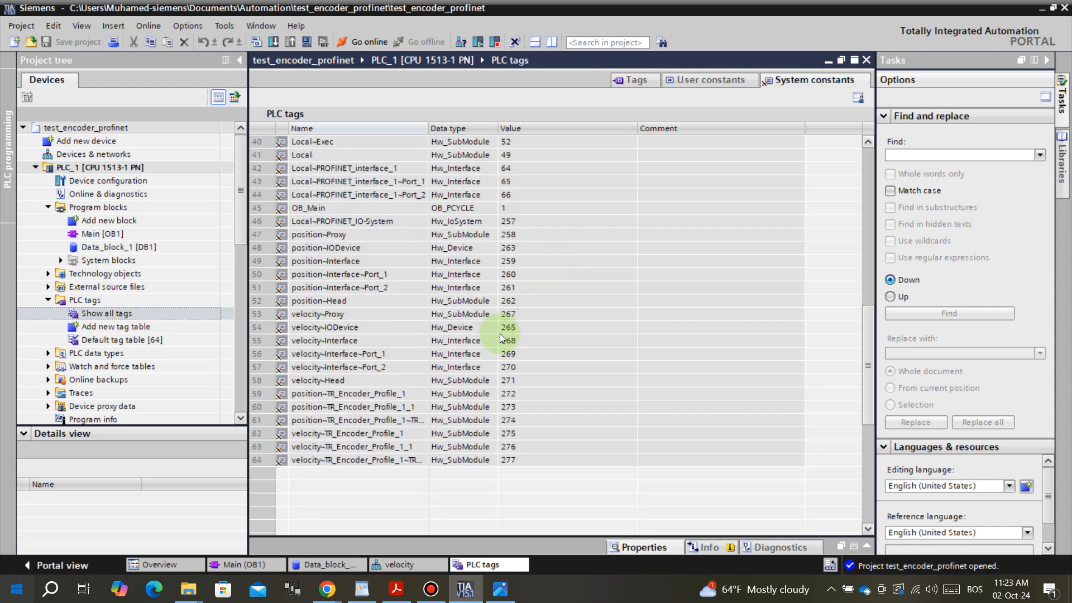
drag(429, 127, 533, 142)
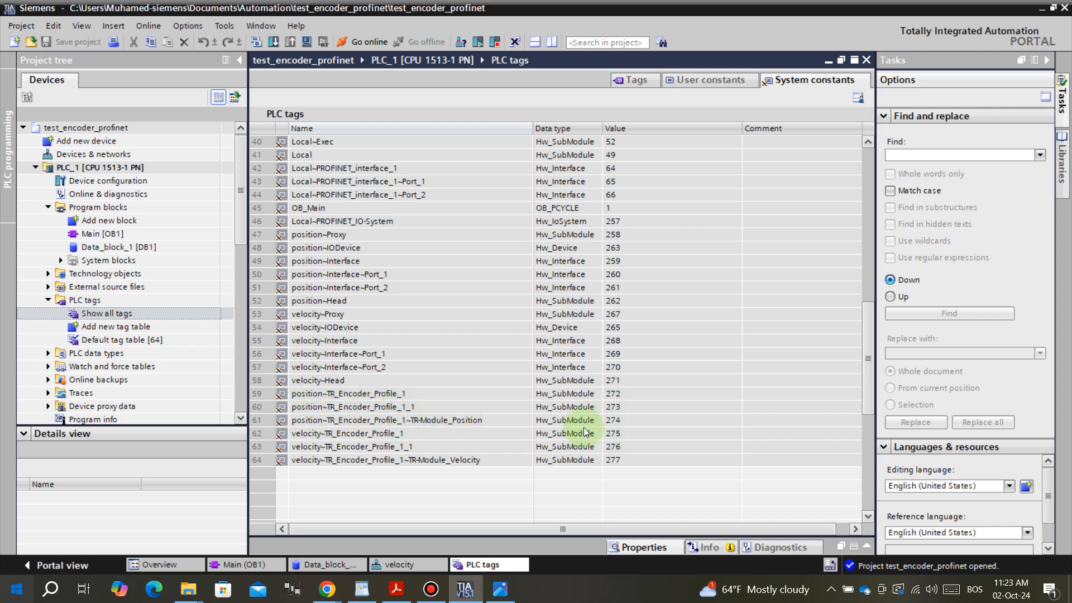
Step: Compare the RET_VAL and RECORD outputs of Network 1's DPRD_DAT with the position tags in Data_block_1 [DB1]
click(267, 563)
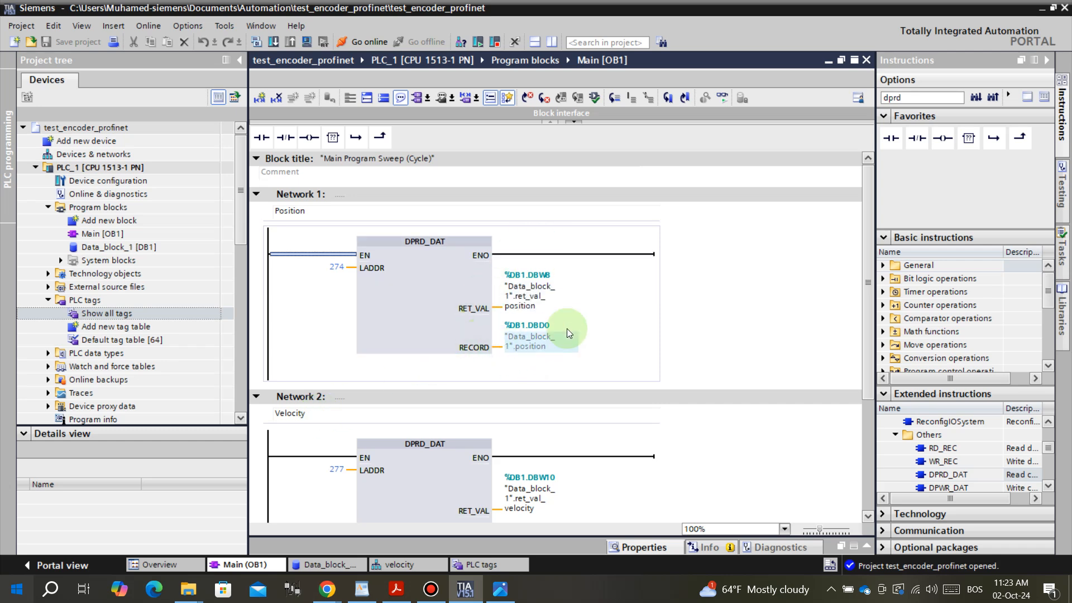
click(341, 561)
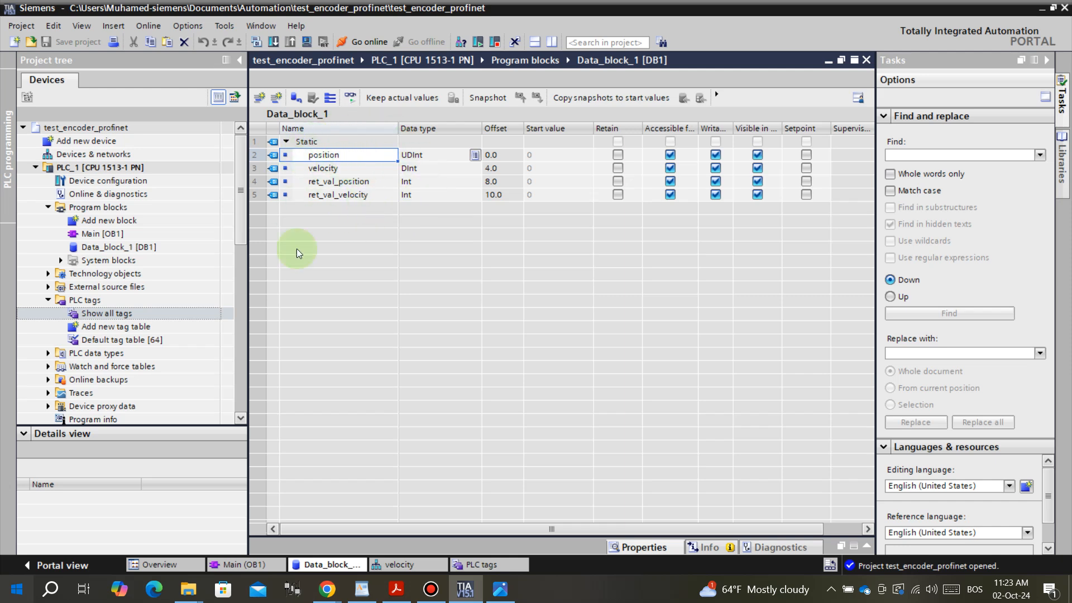
click(262, 557)
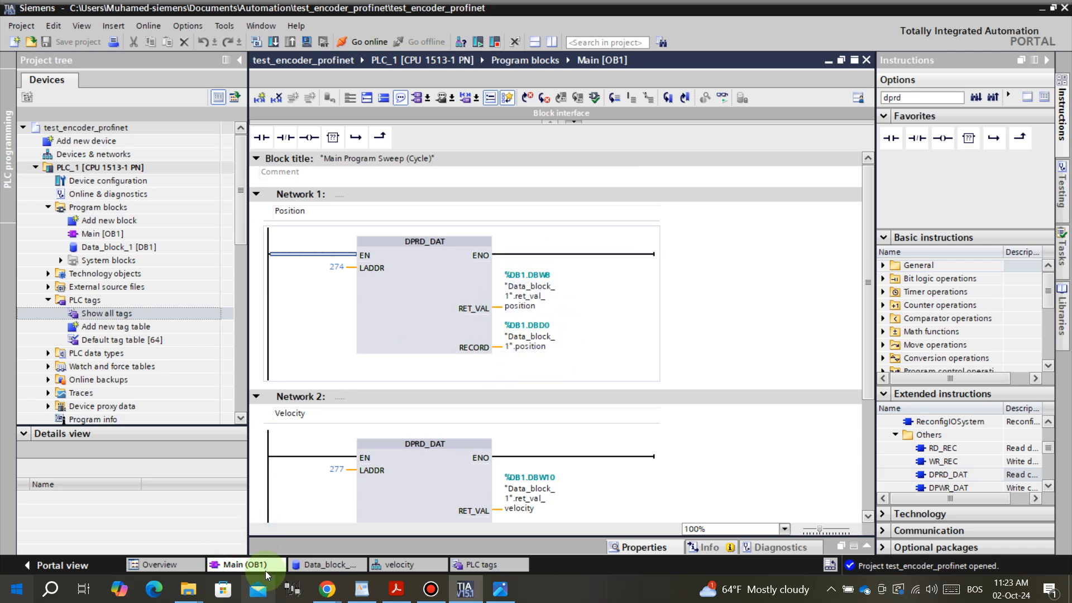
click(311, 565)
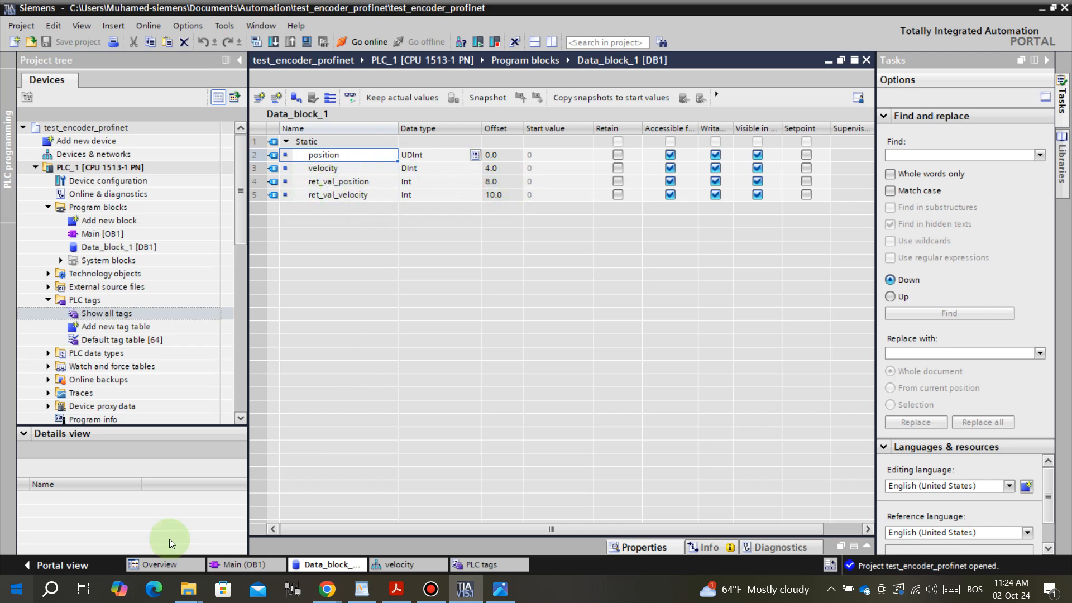
Step: Check the LADDR of the velocity DPRD_DAT call in Network 2 against the system constant of TR-Module Velocity
click(234, 566)
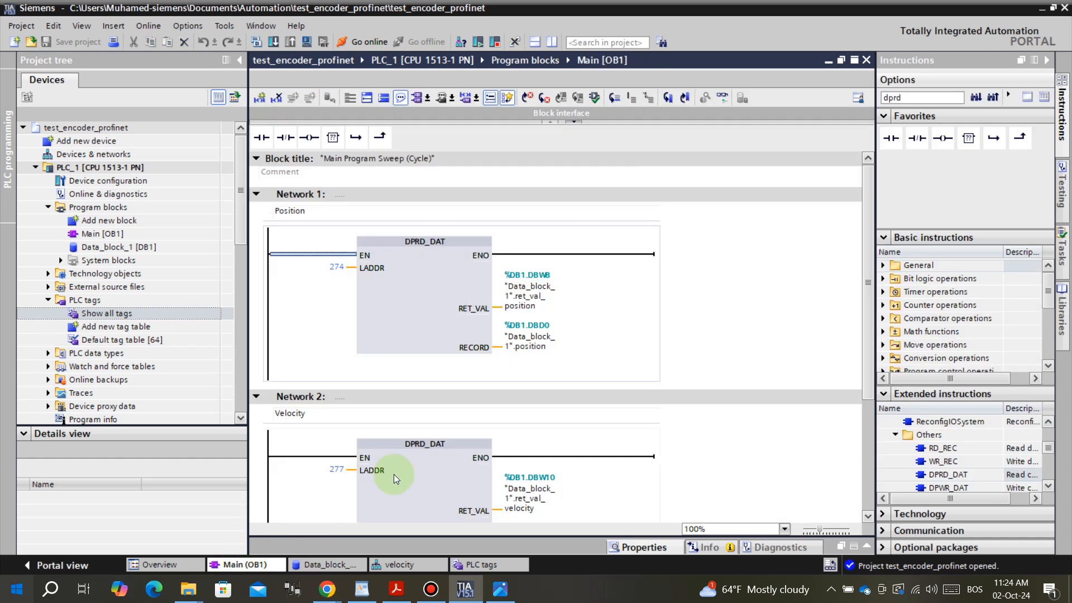
scroll(461, 421, down, 2)
click(456, 416)
click(315, 298)
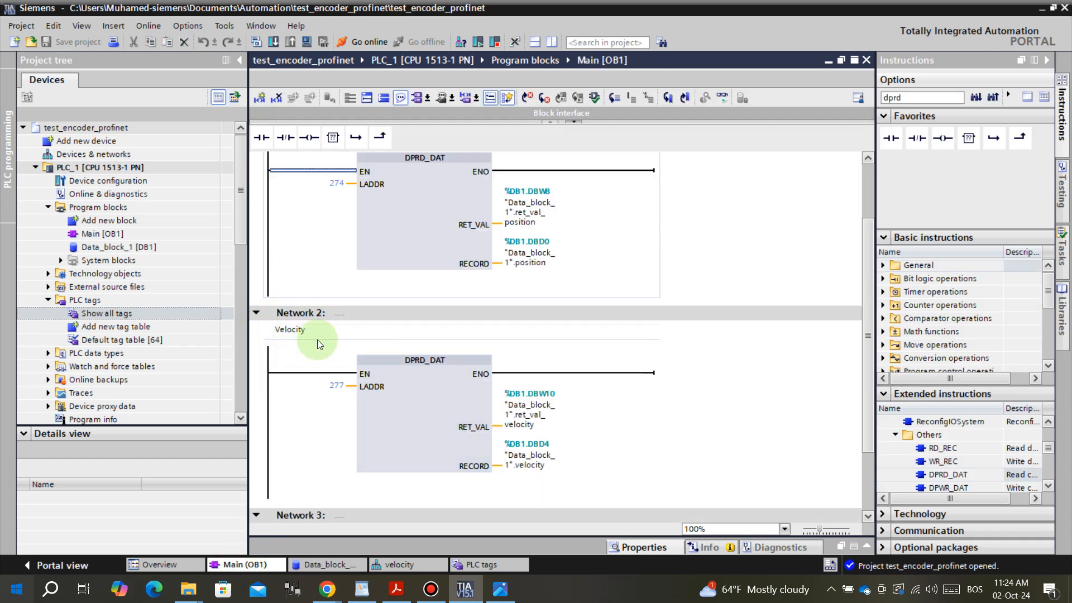
click(413, 360)
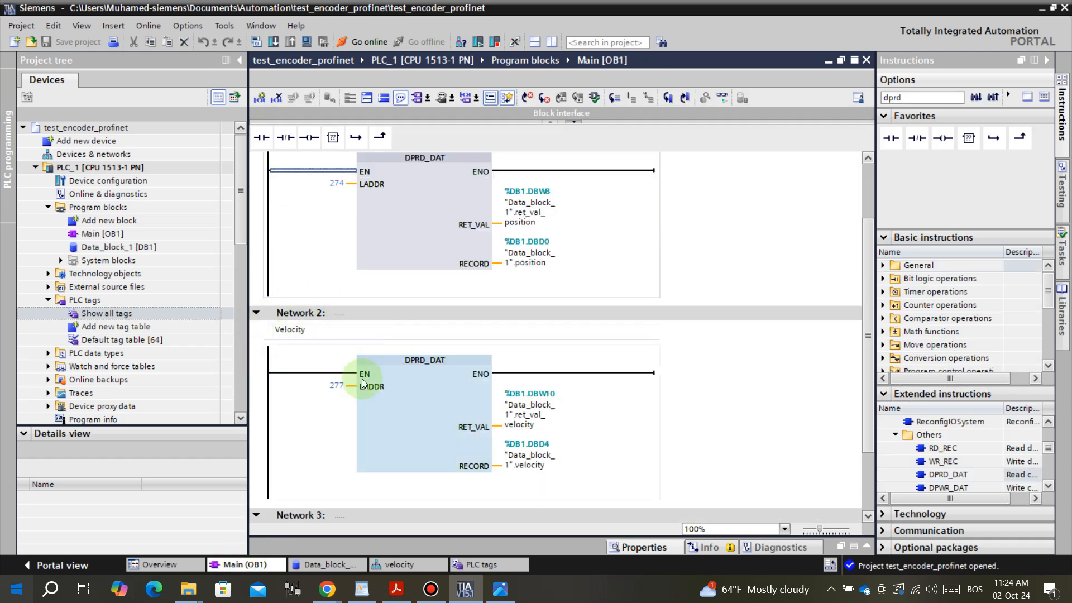
click(367, 415)
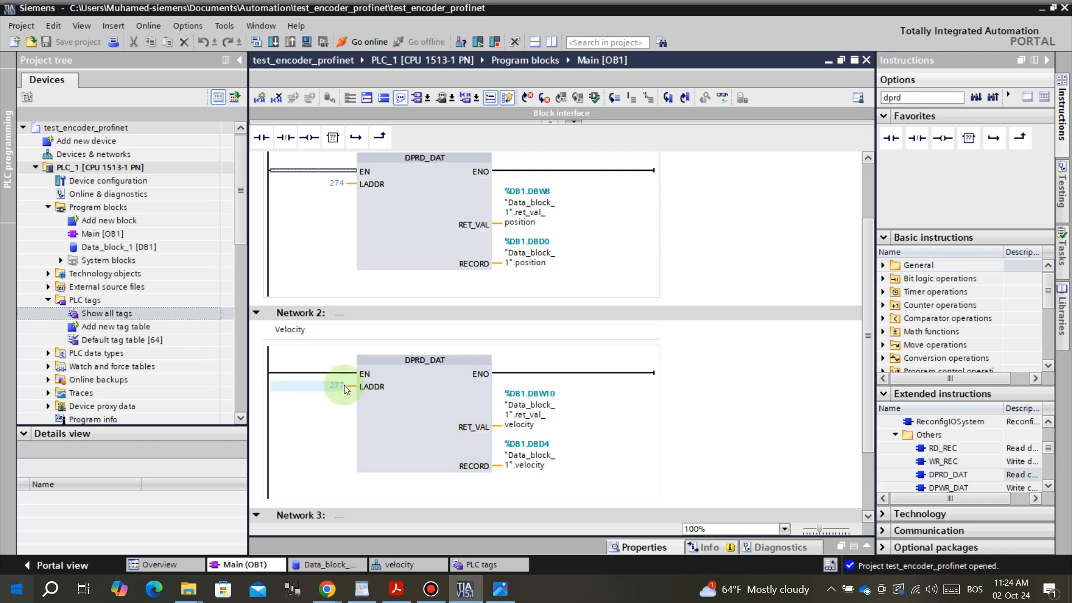
click(477, 565)
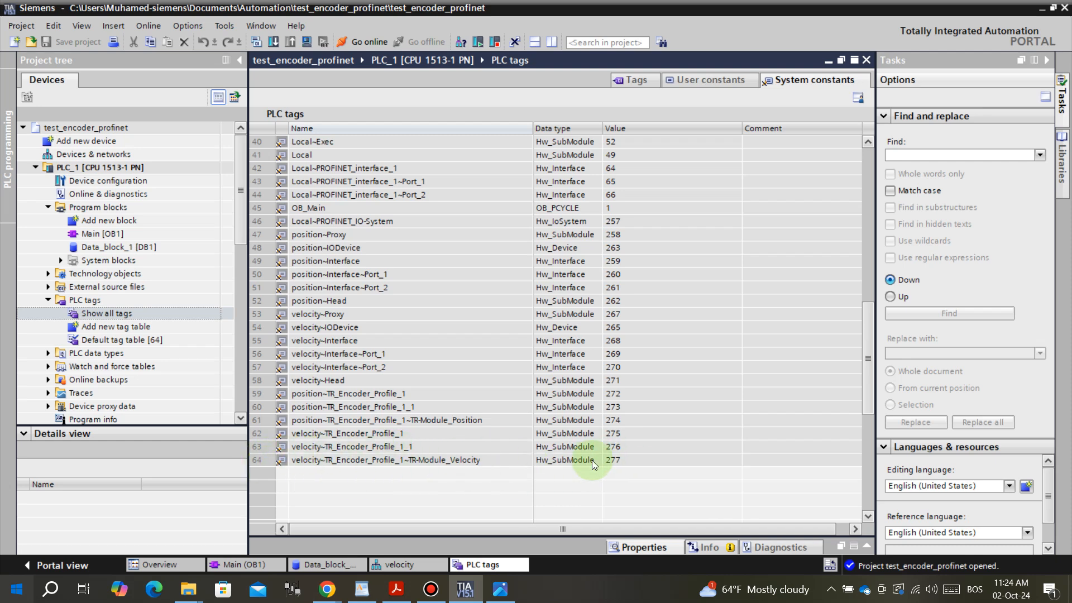
click(253, 565)
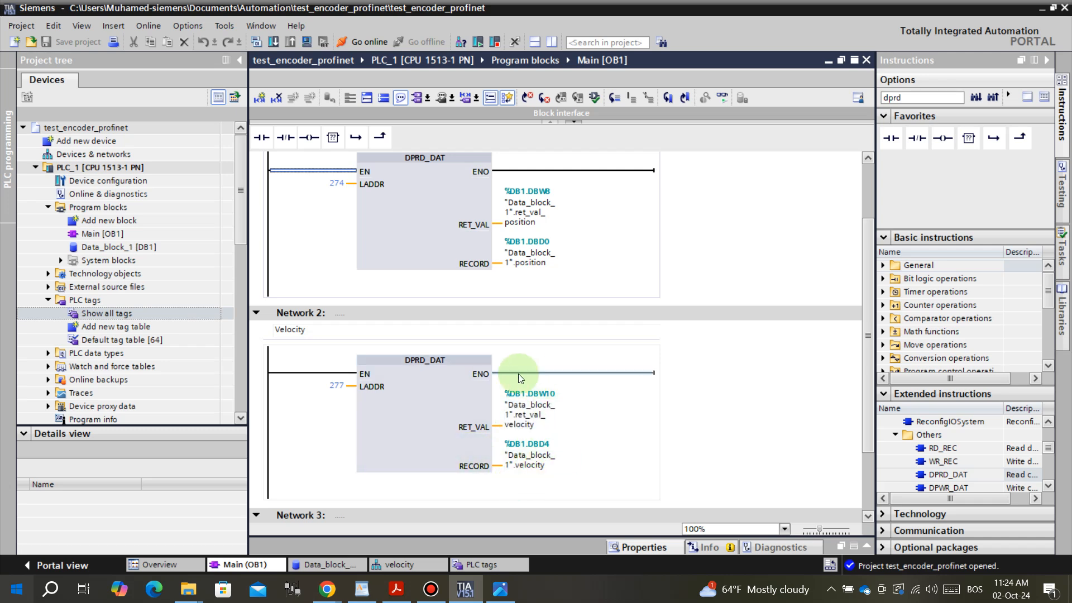
Step: Compare the RET_VAL and RECORD outputs of Network 2's DPRD_DAT with the velocity tags in Data_block_1 [DB1]
click(314, 564)
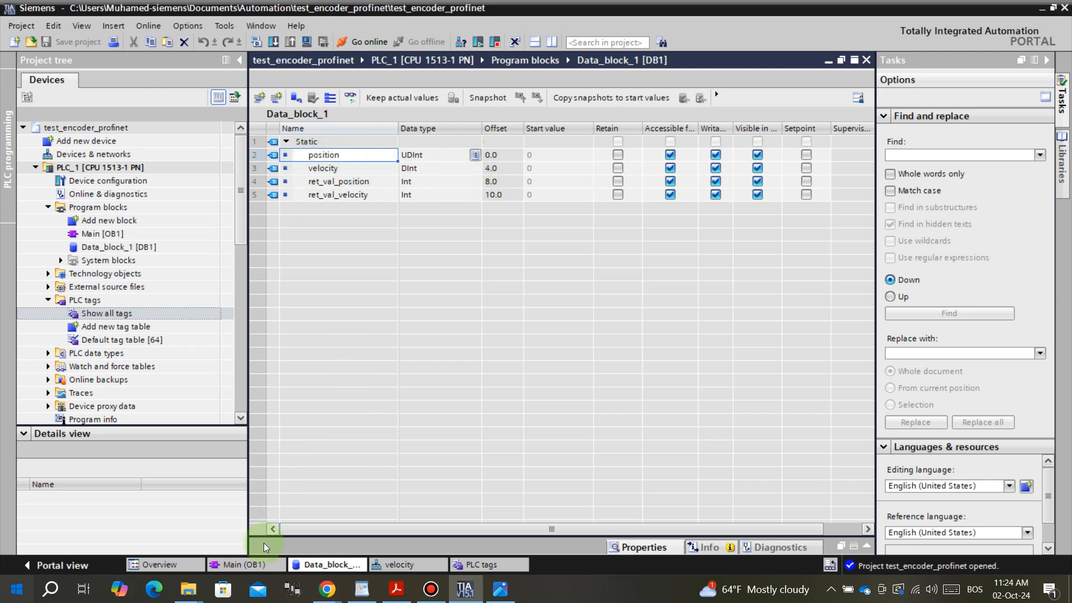
click(241, 564)
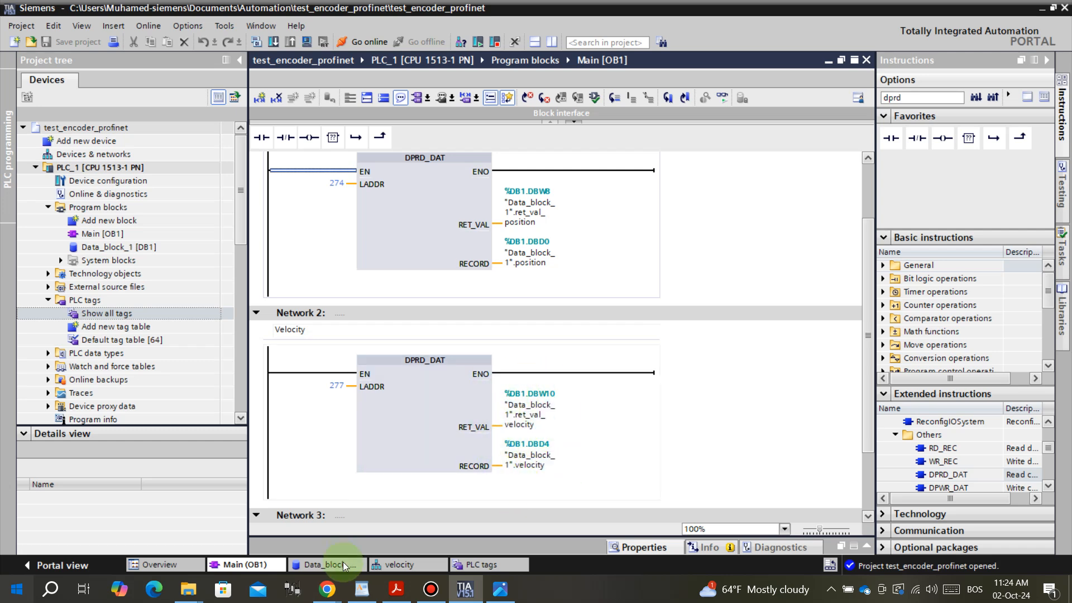
click(327, 564)
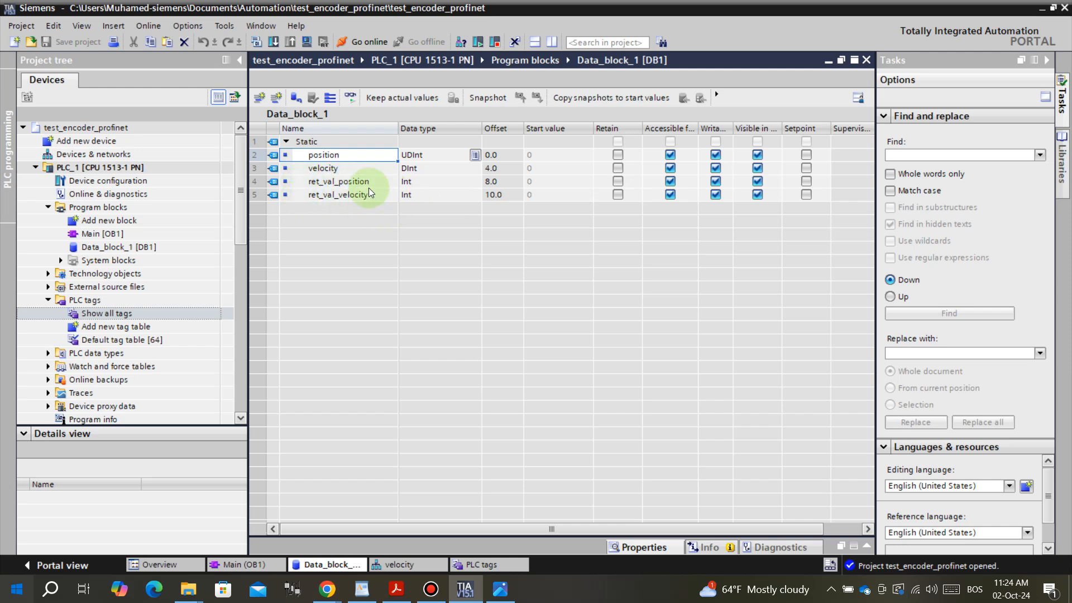
Step: Compile the hardware configuration and program blocks of PLC_1 [CPU 1513-1 PN]
click(232, 564)
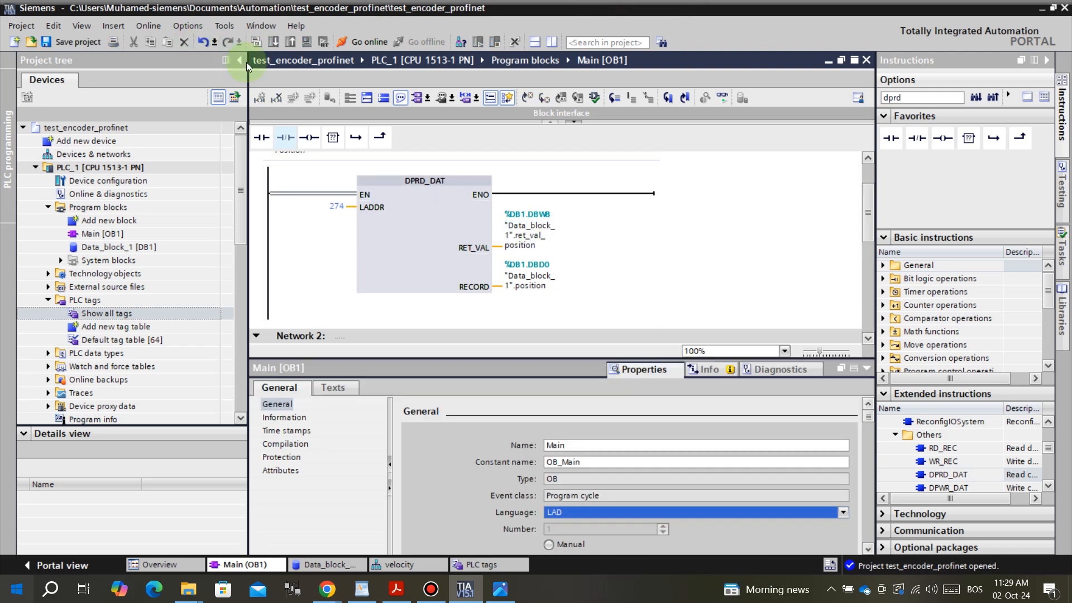
click(101, 167)
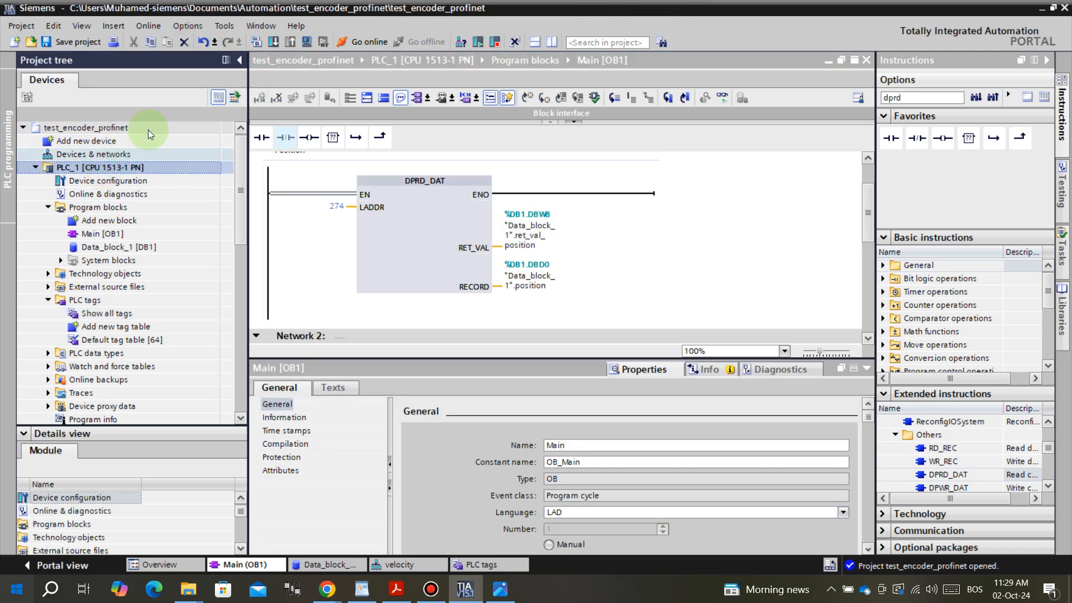
click(257, 42)
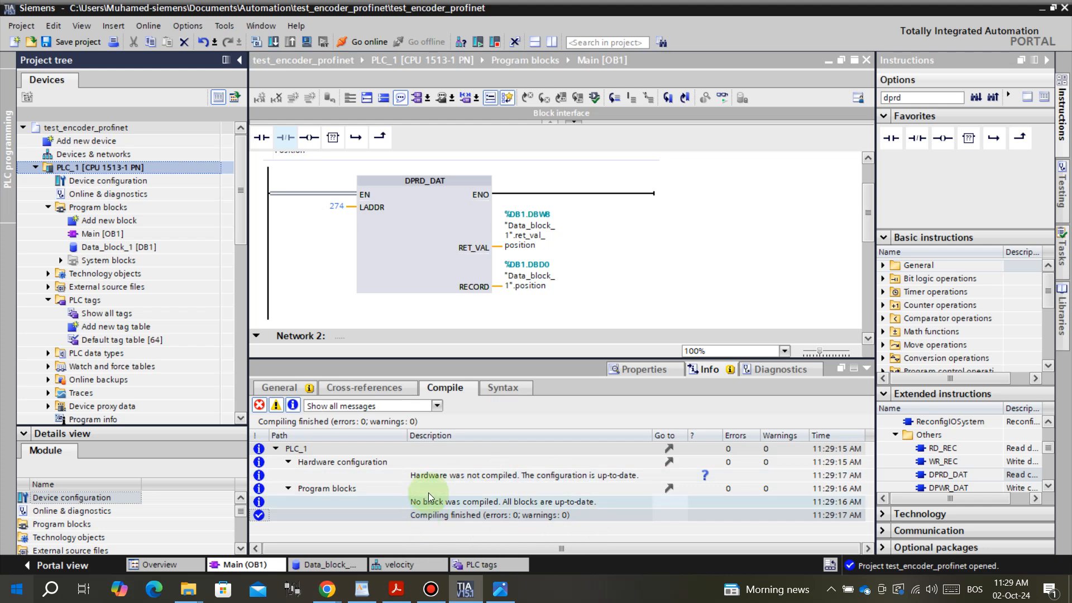
click(500, 589)
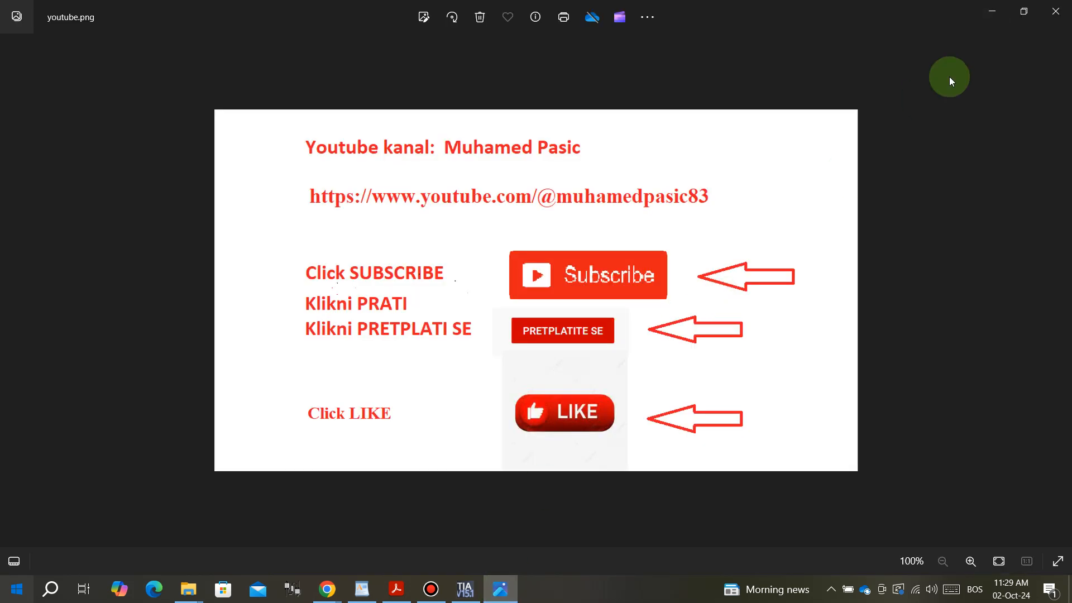